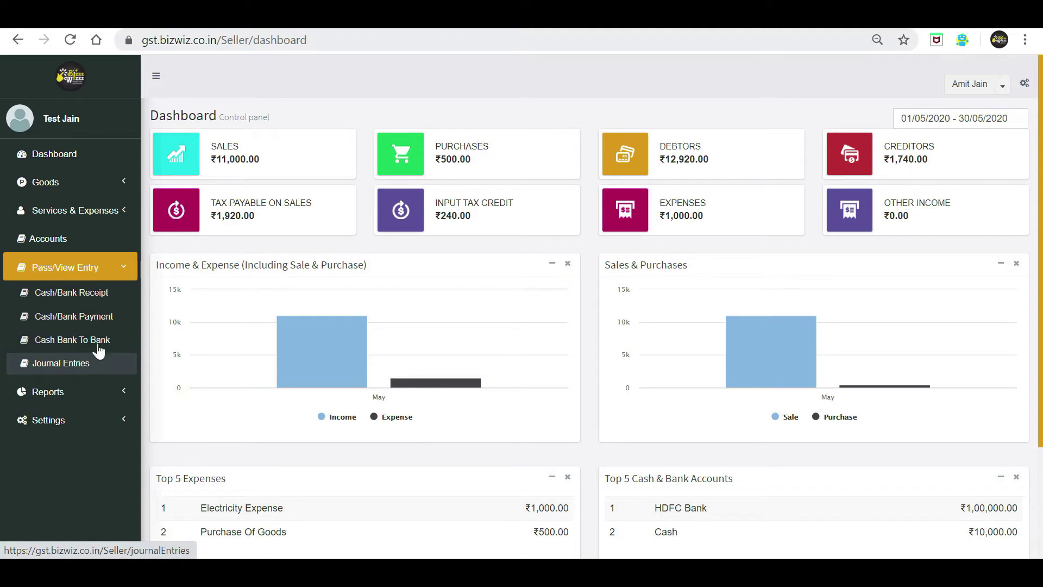
# Start a new cash/bank receipt entry and record 10000 as received from the customer account.
pyautogui.click(83, 293)
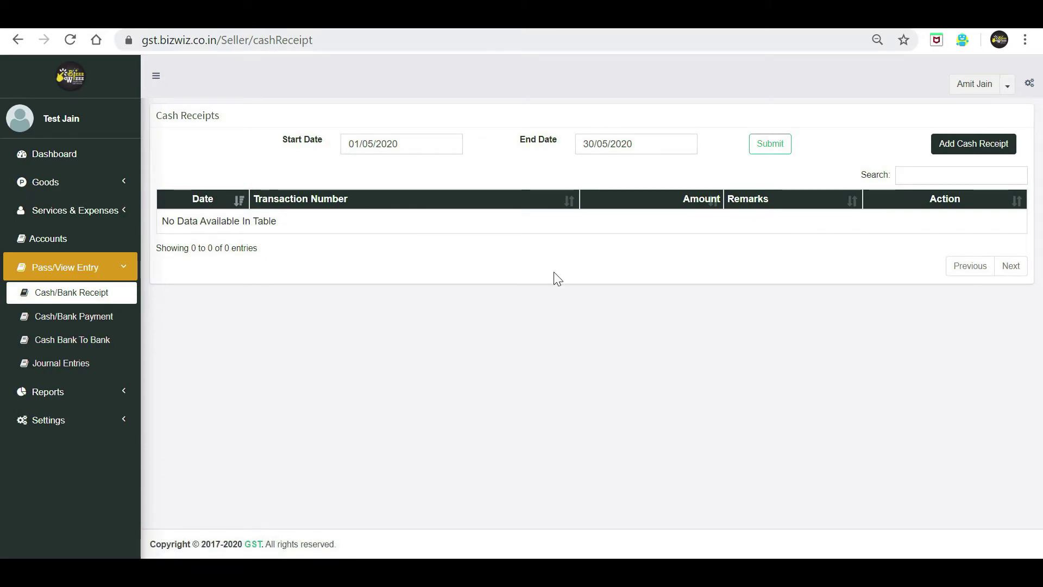
pyautogui.click(953, 152)
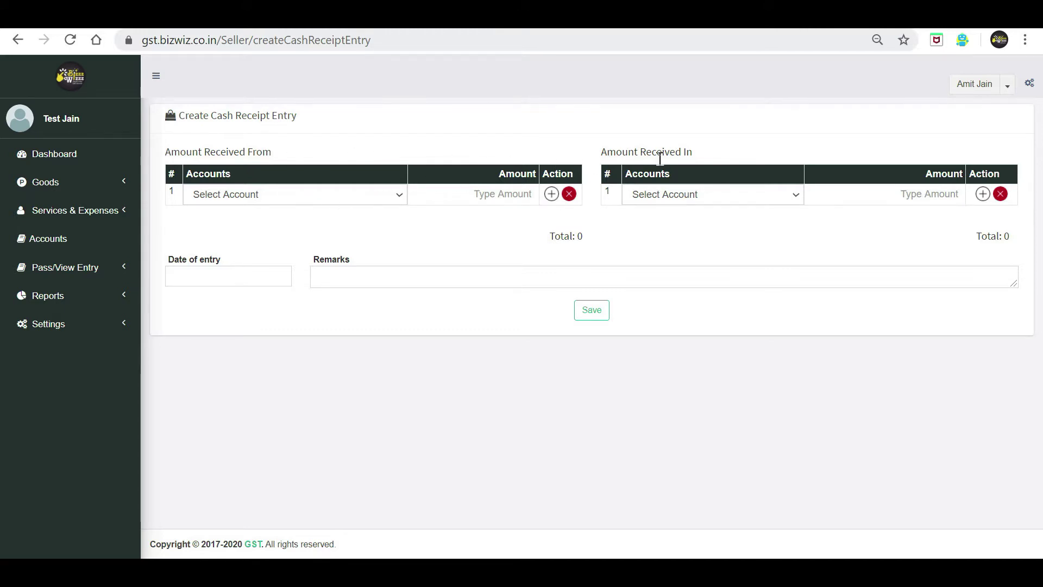
pyautogui.click(725, 194)
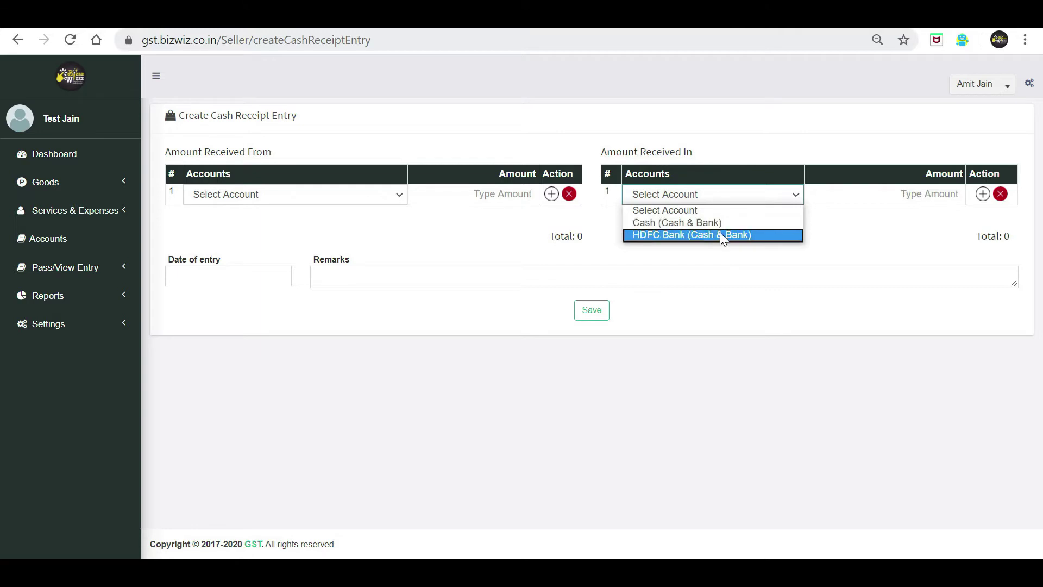
pyautogui.click(841, 240)
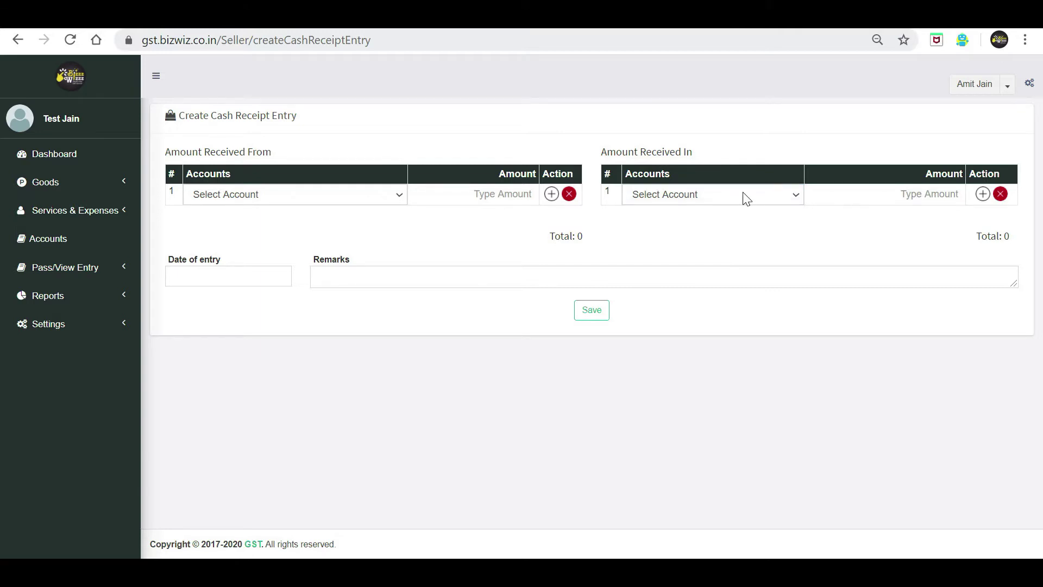
pyautogui.click(388, 194)
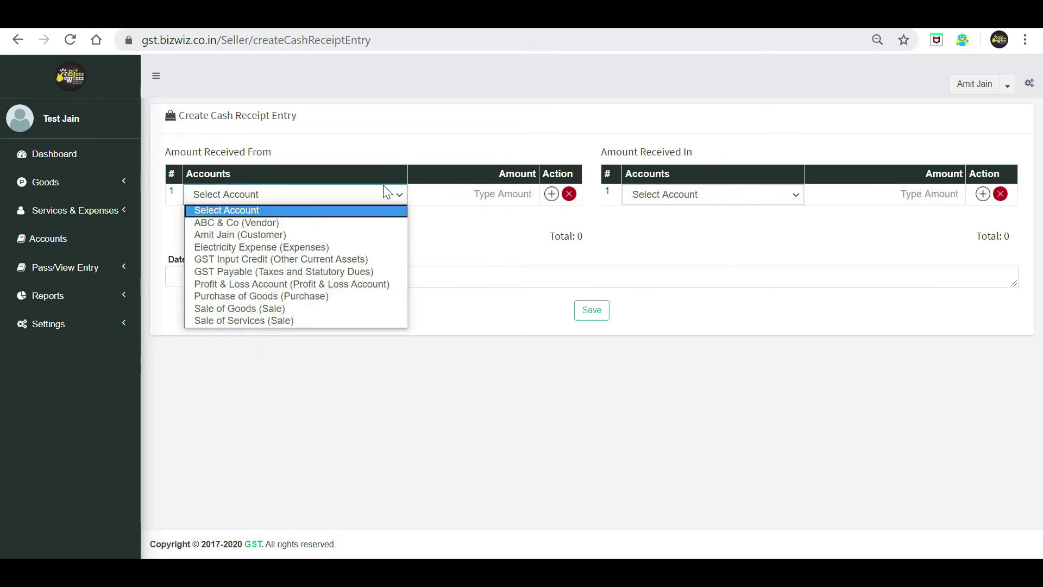
pyautogui.click(305, 235)
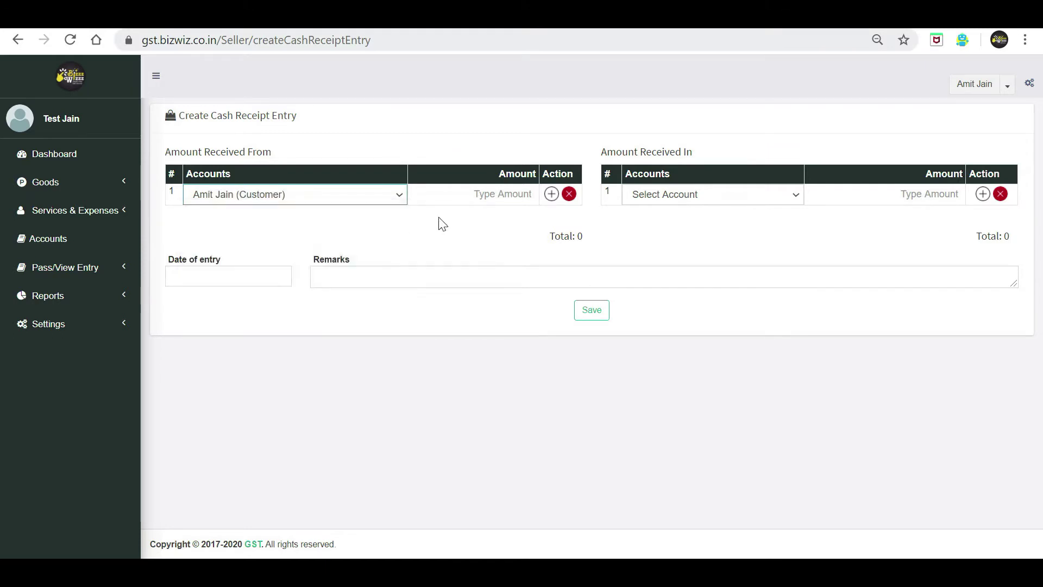
pyautogui.click(485, 194)
pyautogui.write('10000')
# Add a second Amount Received From line for ABC & Co (Vendor) with an amount of 1000.
pyautogui.click(551, 194)
pyautogui.click(373, 217)
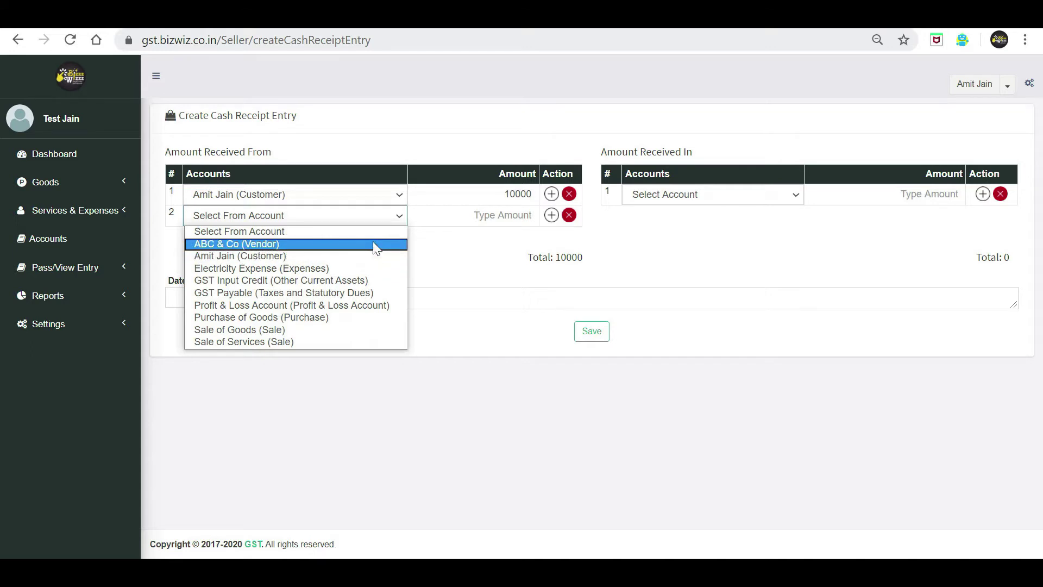
pyautogui.click(372, 243)
pyautogui.click(464, 219)
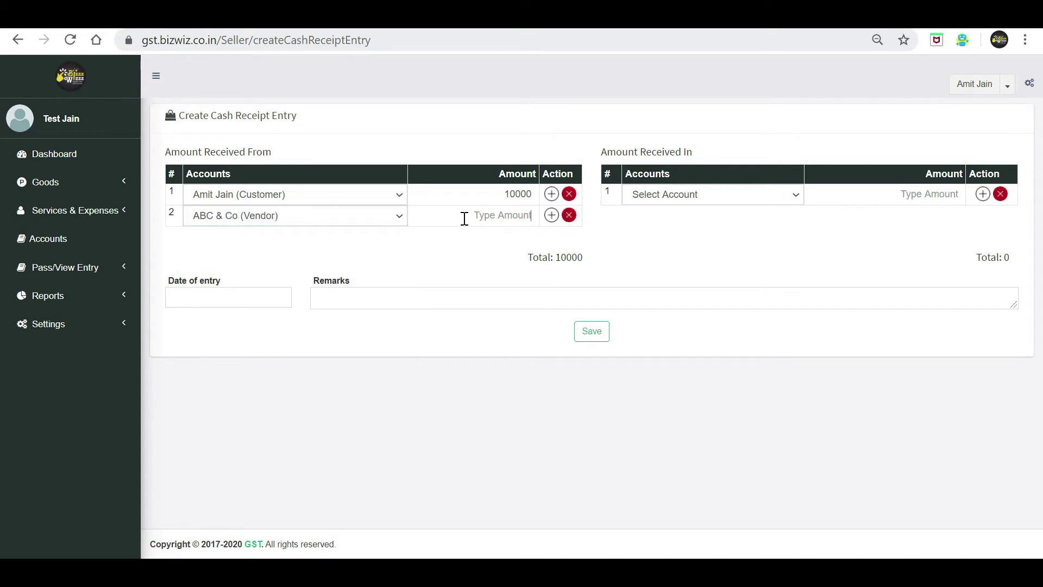
pyautogui.write('1000')
# Set the Amount Received In line to Cash (Cash & Bank) with an amount of 11000.
pyautogui.click(774, 198)
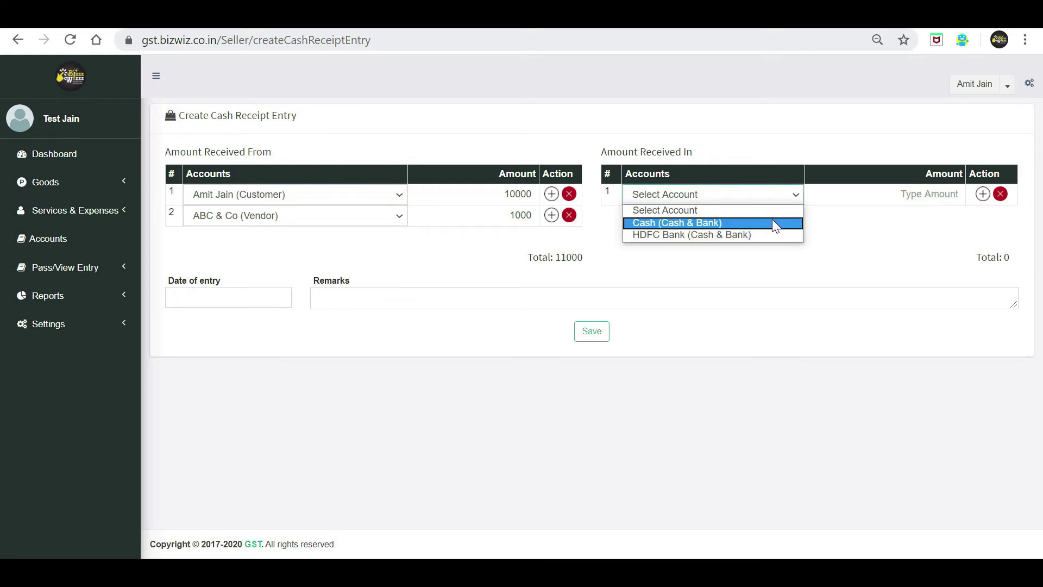
pyautogui.click(774, 222)
pyautogui.click(883, 196)
pyautogui.write('11000')
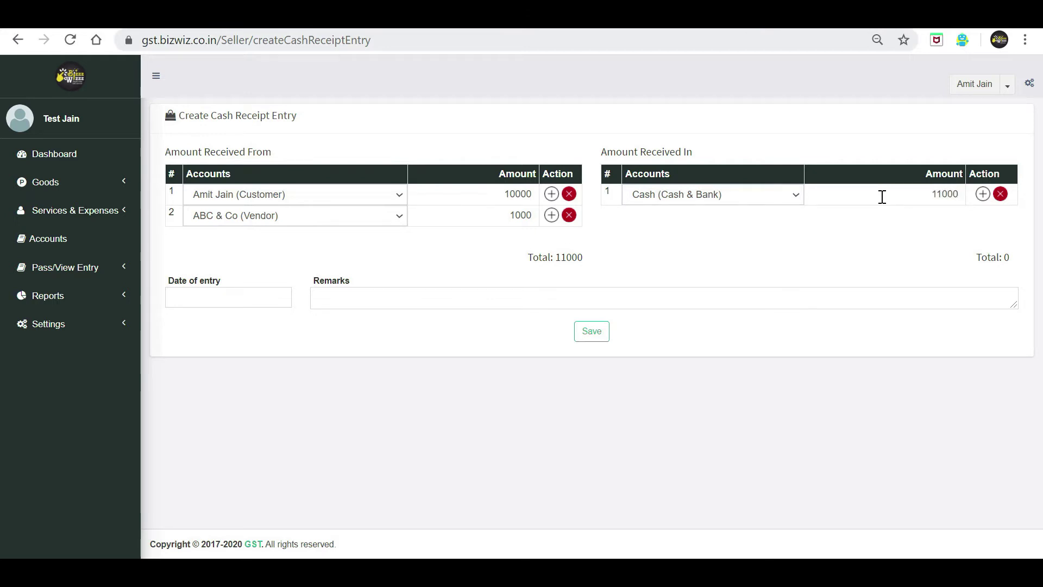
# Save the receipt dated 04/05/2020 with the remark "Being Cash Received Again Invoice No ............" and review the saved entry.
pyautogui.click(249, 294)
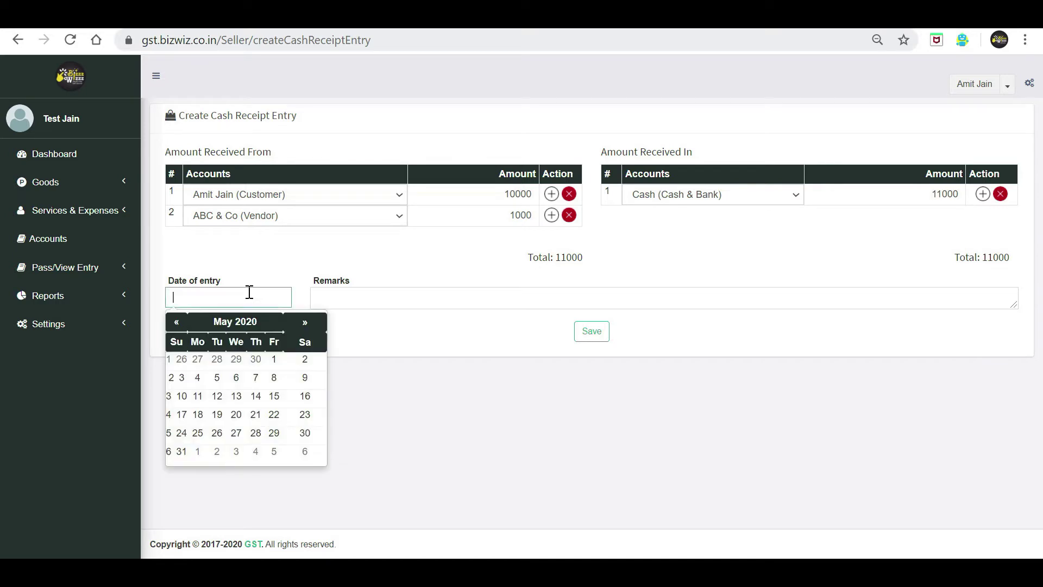
pyautogui.click(198, 378)
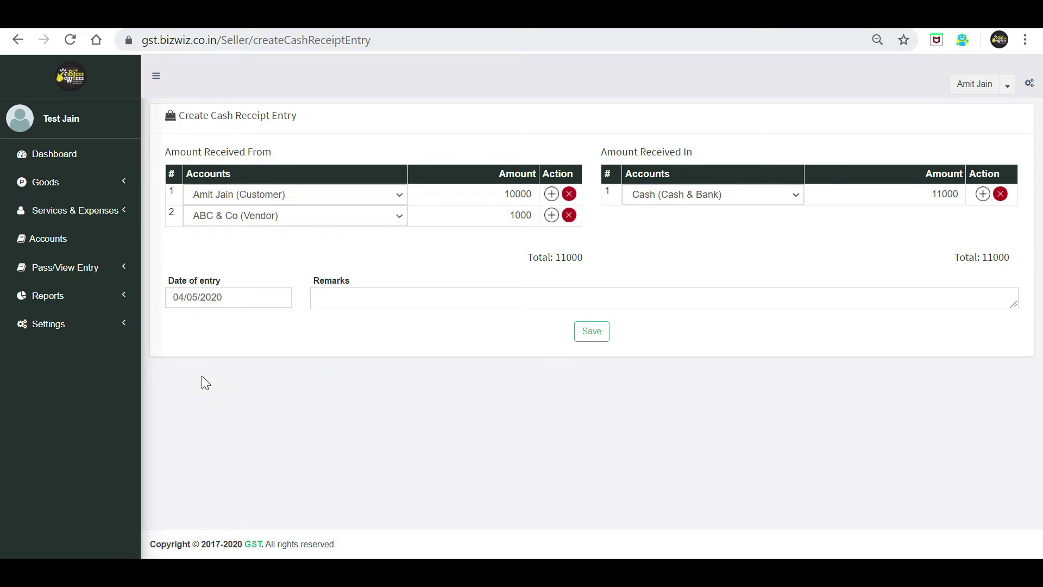
pyautogui.click(494, 301)
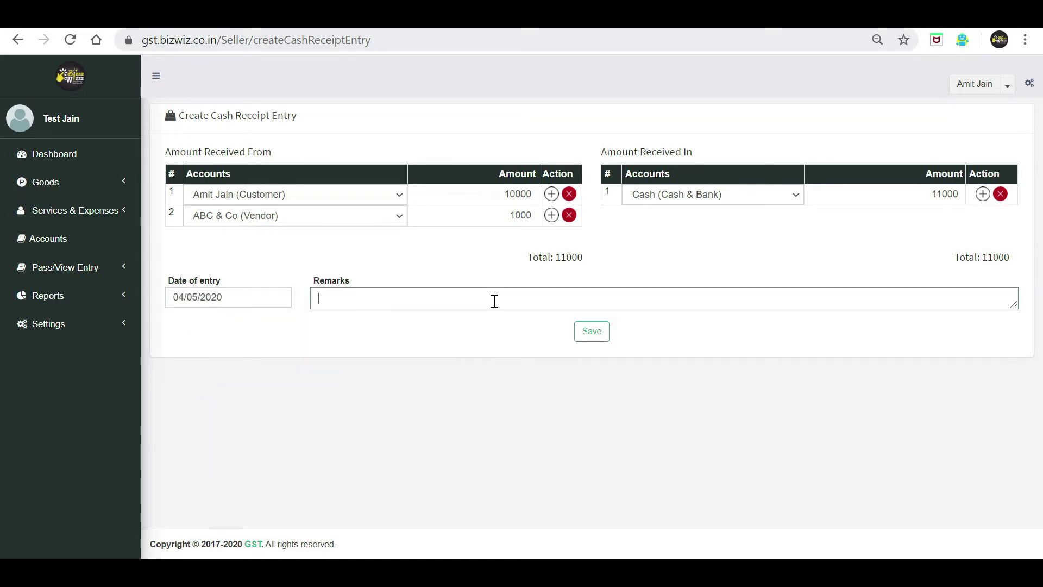
pyautogui.write('Being Cash Received Again Invoice No ............')
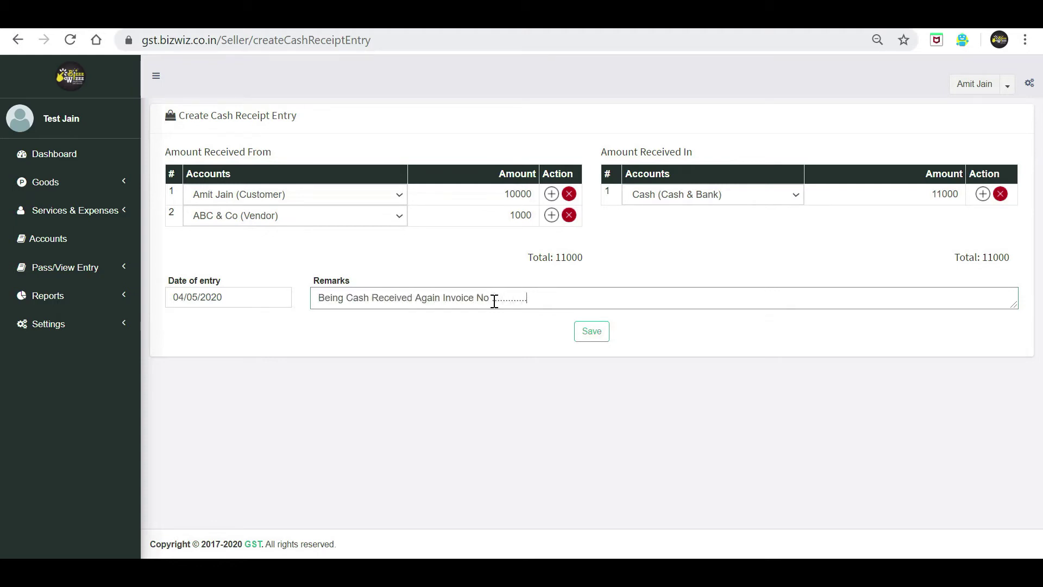
pyautogui.click(598, 332)
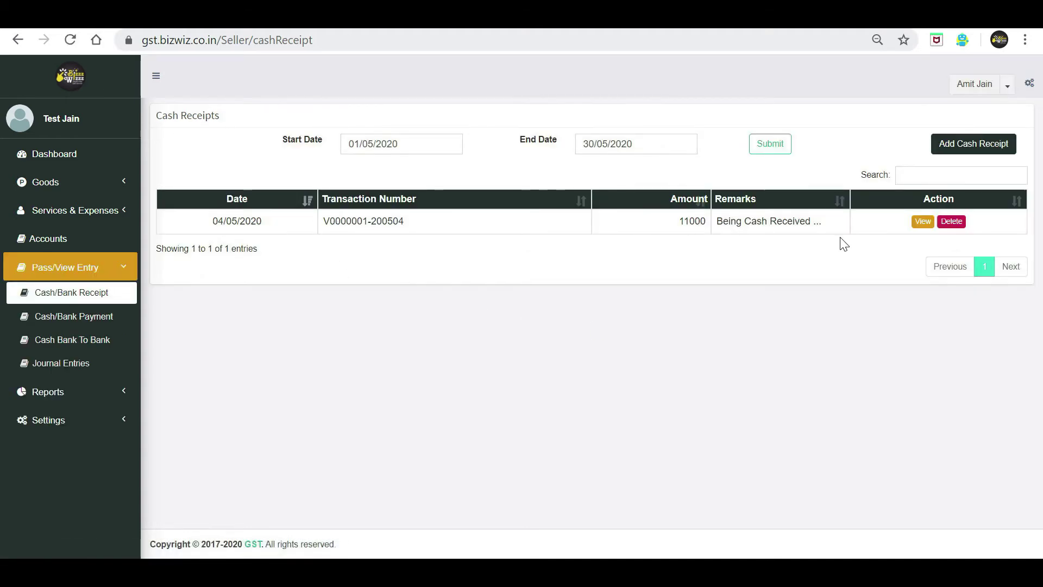
pyautogui.click(922, 221)
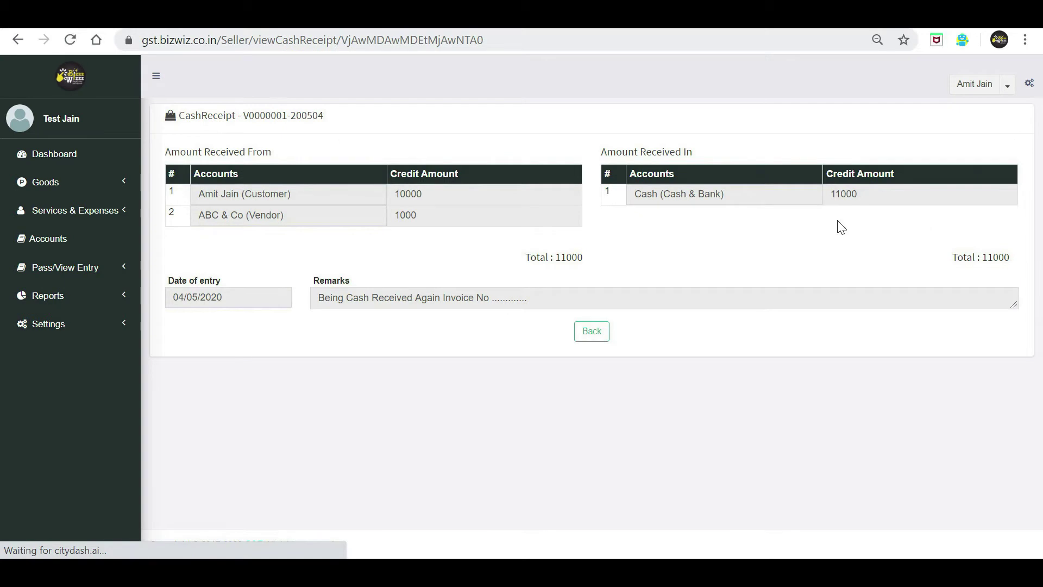
pyautogui.click(608, 334)
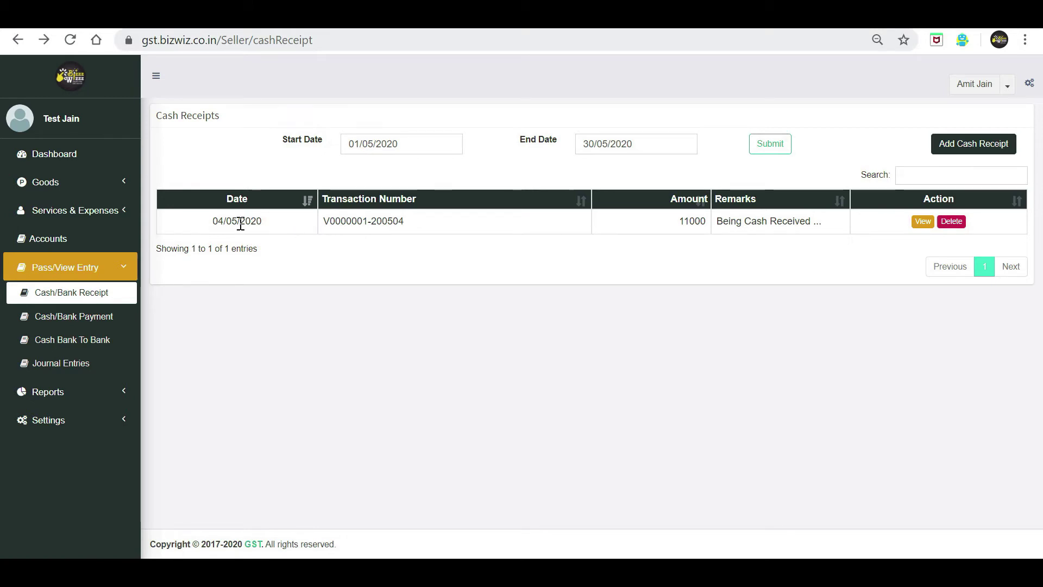
# Start a new cash/bank payment entry with Cash (Cash & Bank) as the Amount Paid From account.
pyautogui.click(95, 322)
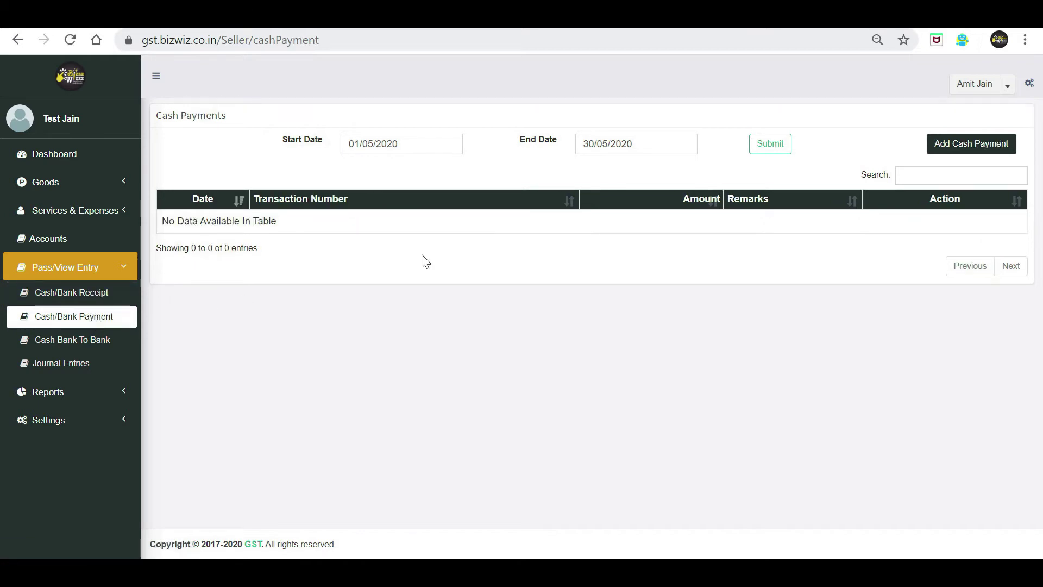
pyautogui.click(945, 154)
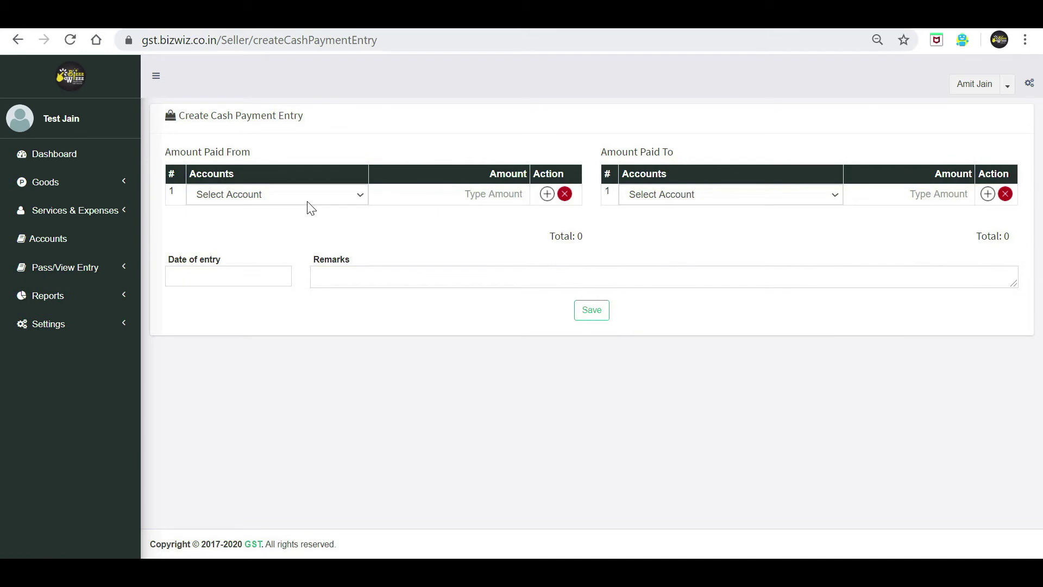
pyautogui.click(248, 196)
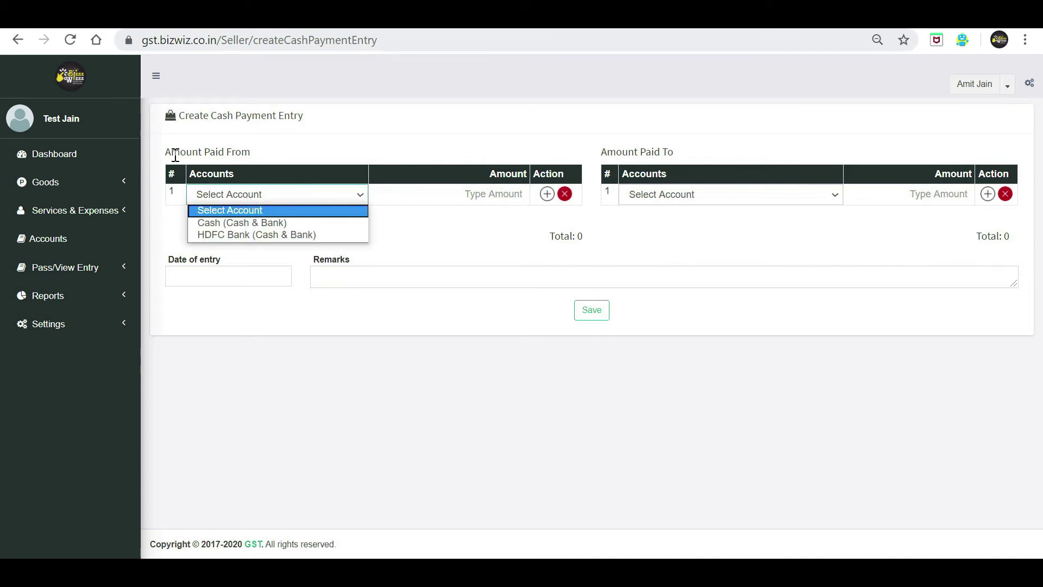
pyautogui.click(234, 223)
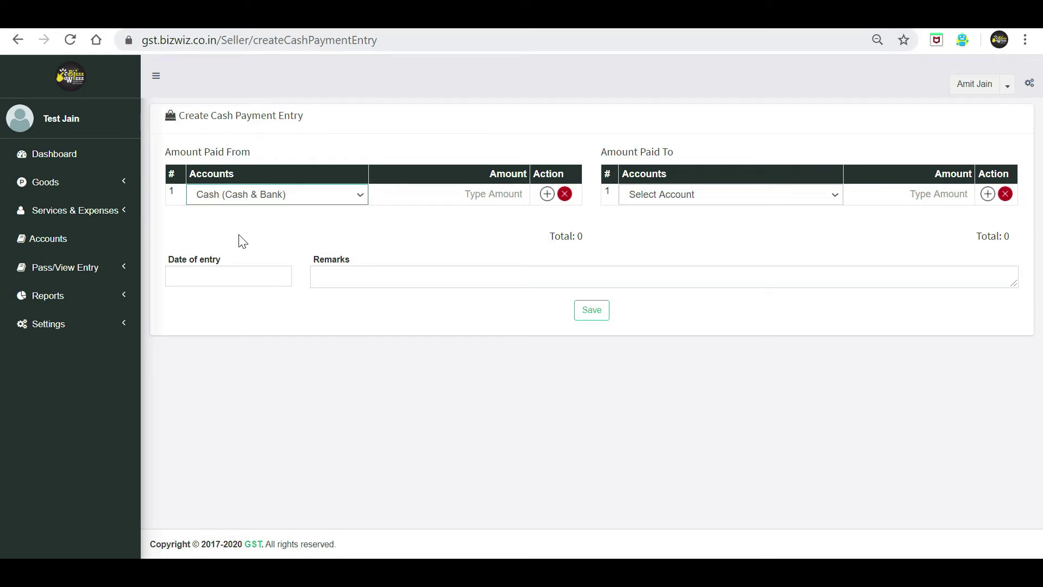
pyautogui.click(268, 197)
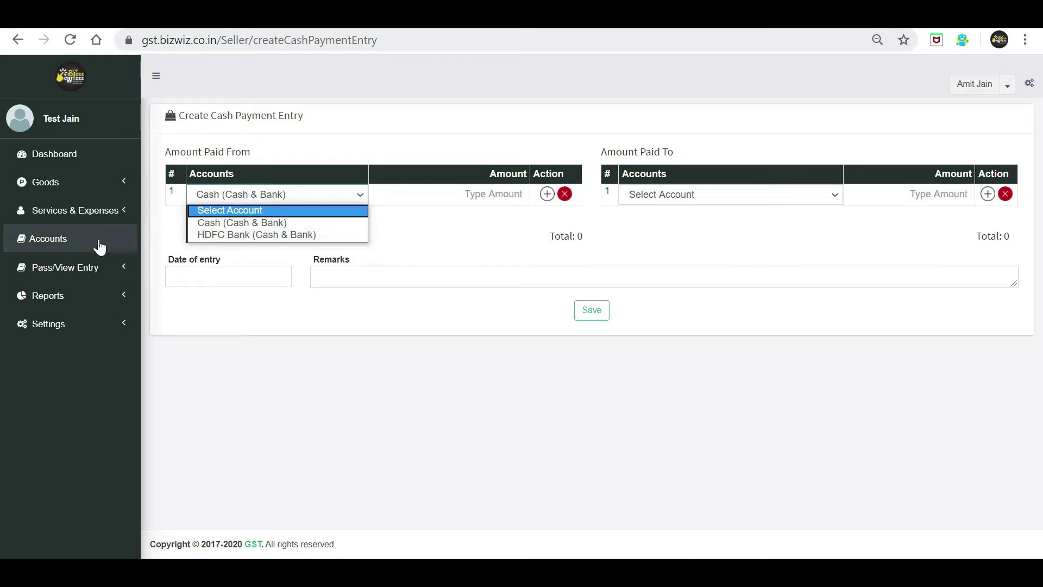
pyautogui.click(248, 224)
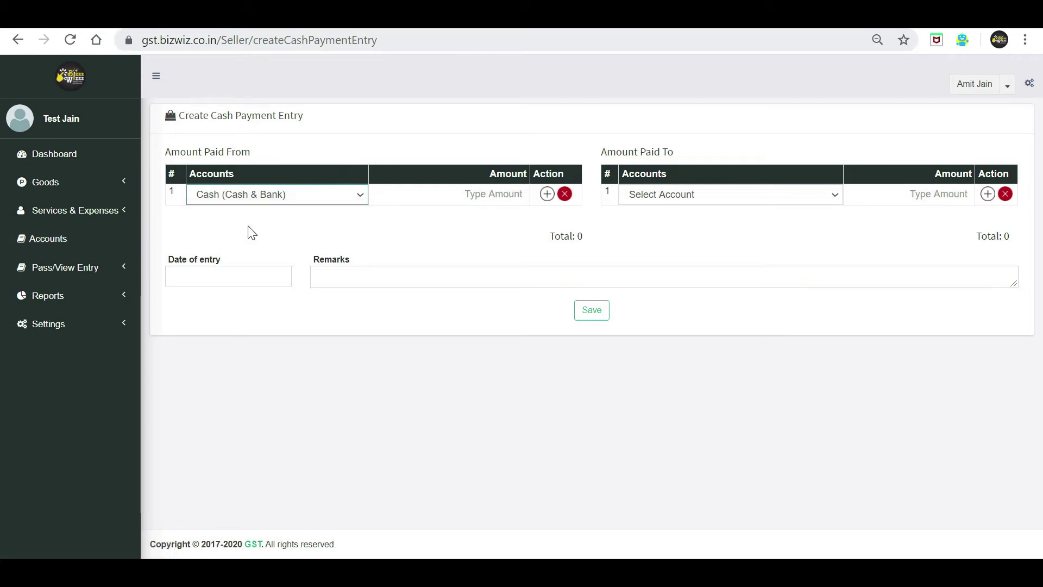
pyautogui.click(694, 197)
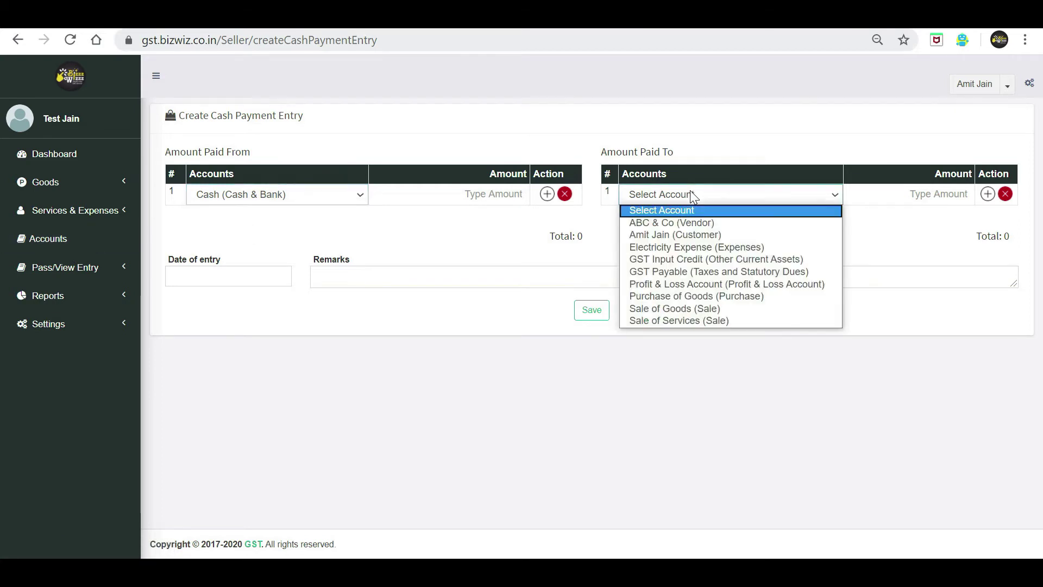
pyautogui.click(701, 297)
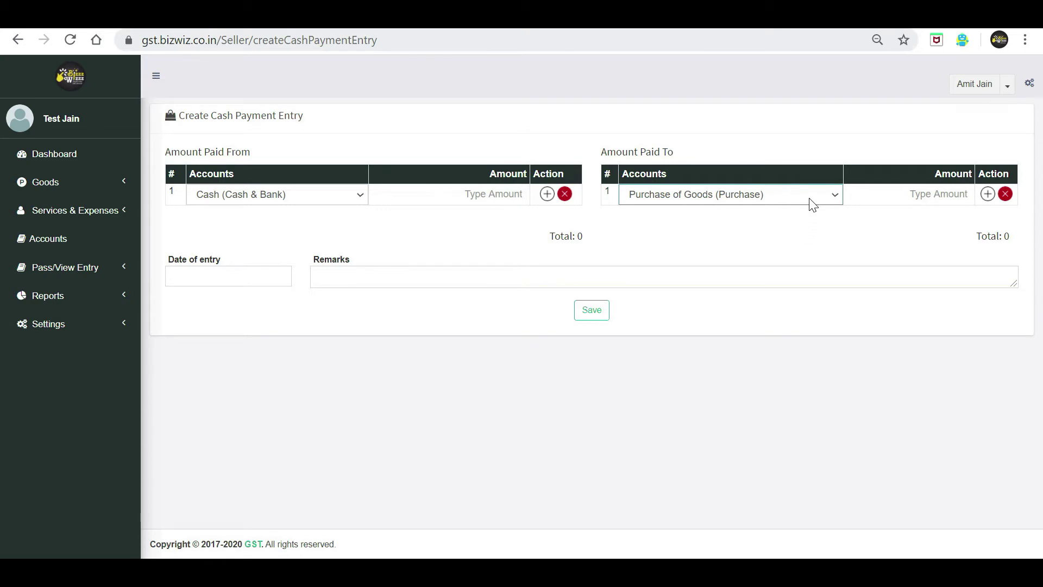
pyautogui.click(121, 190)
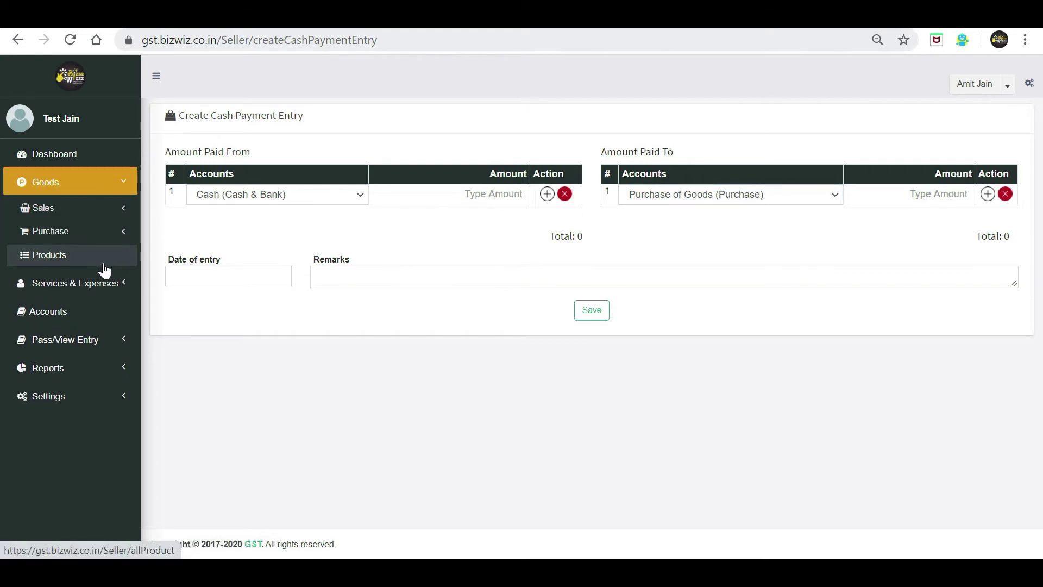
pyautogui.click(106, 282)
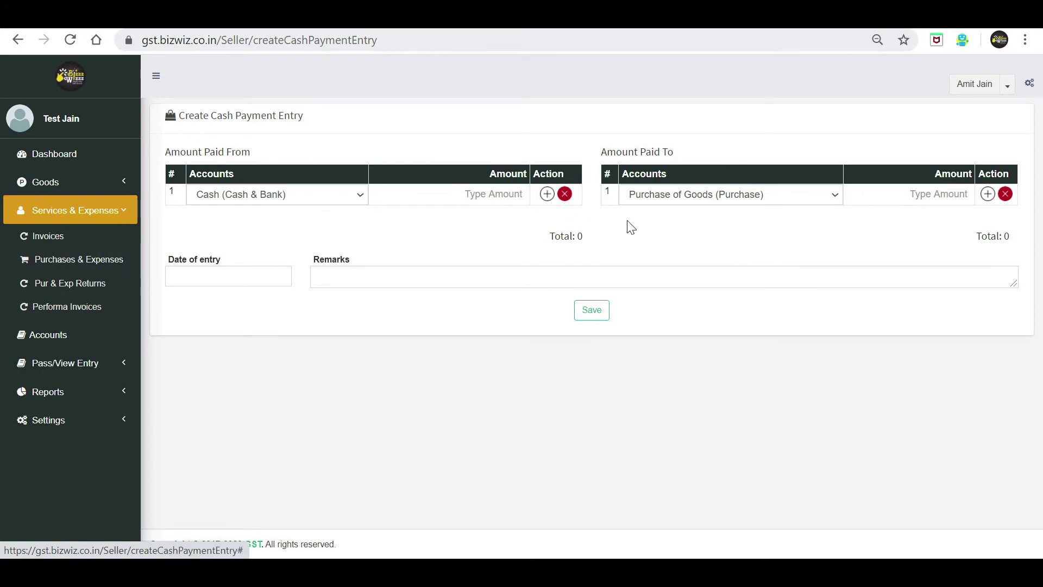
# Set the Amount Paid To account to Electricity Expense (Expenses) and enter 1000 as both the paid-from and paid-to amounts.
pyautogui.click(815, 201)
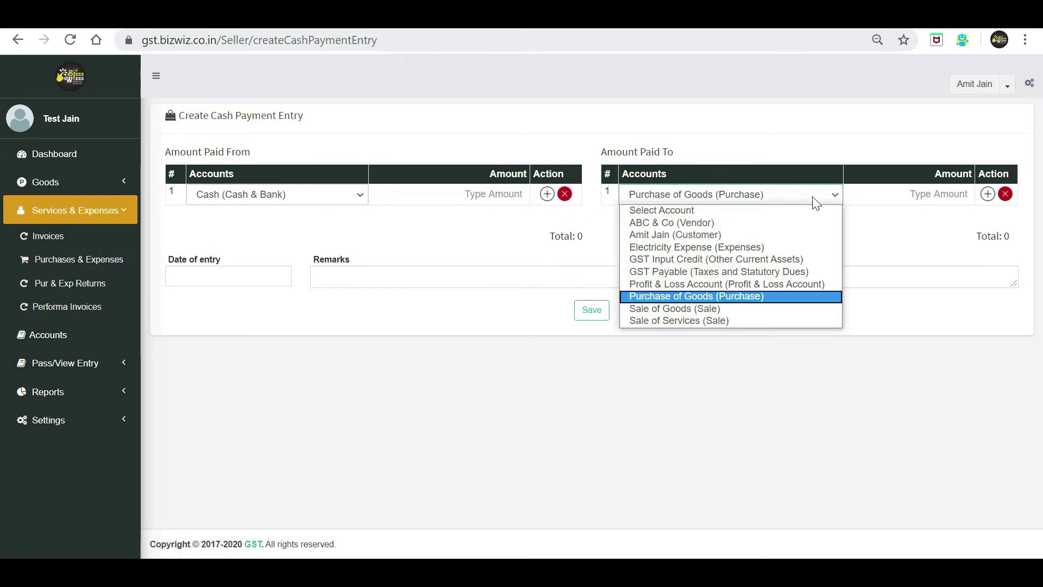
pyautogui.click(752, 247)
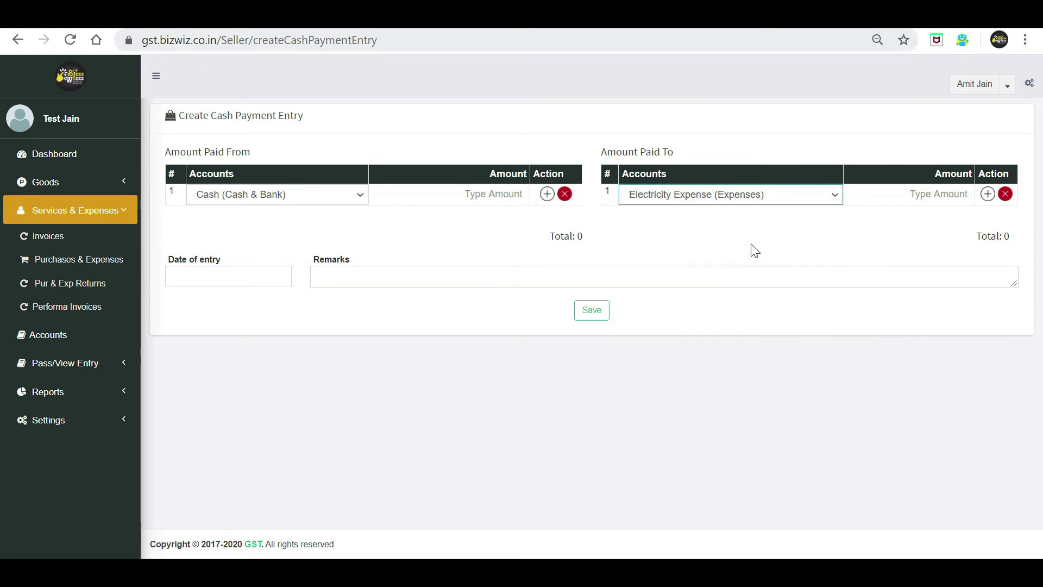
pyautogui.click(940, 194)
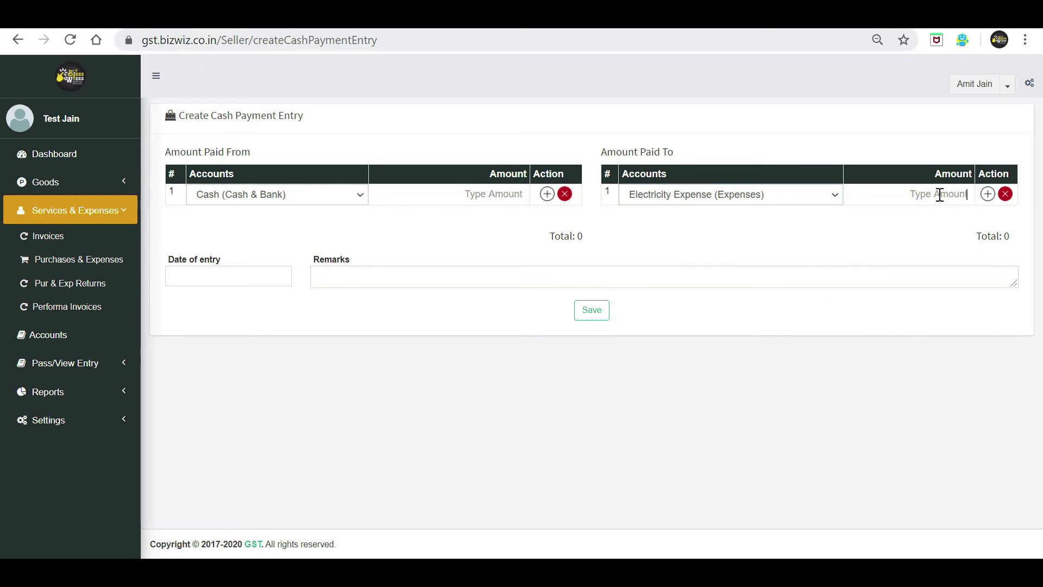
pyautogui.write('1000')
pyautogui.click(900, 186)
pyautogui.write('1')
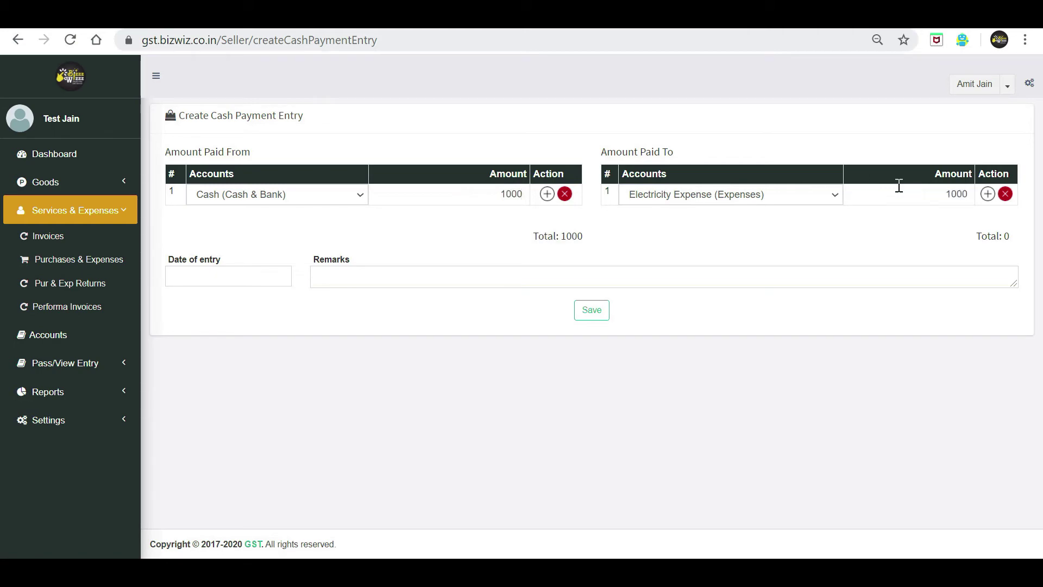
# Date the payment 11/05/2020, add the remark "Being Electricity Paid For May 2020" and save the entry.
pyautogui.click(242, 277)
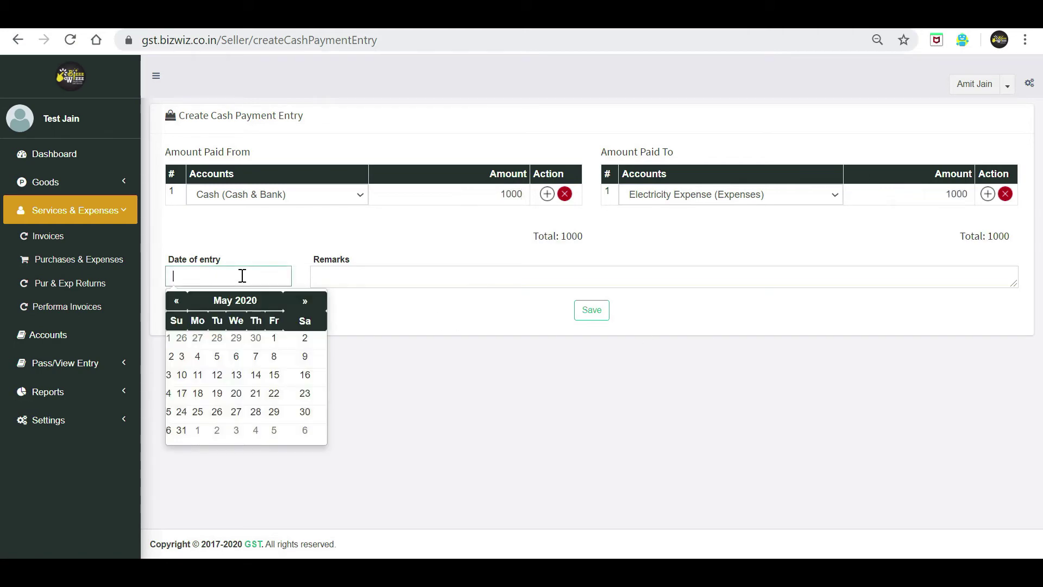
pyautogui.click(197, 375)
pyautogui.click(367, 273)
pyautogui.write('Being Electricityity Paid For May 2020')
pyautogui.rightClick(381, 276)
pyautogui.click(413, 288)
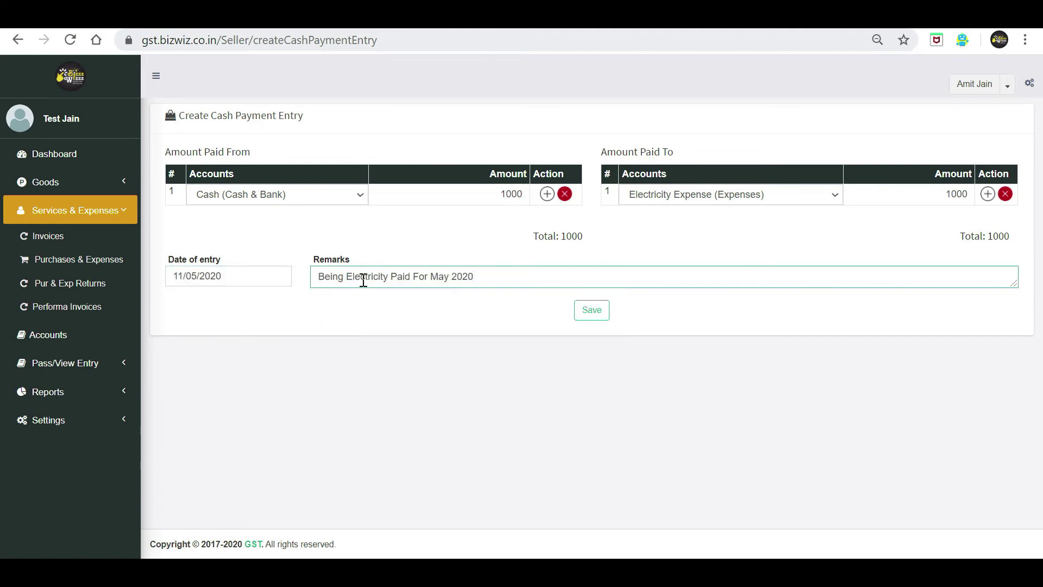
pyautogui.click(587, 315)
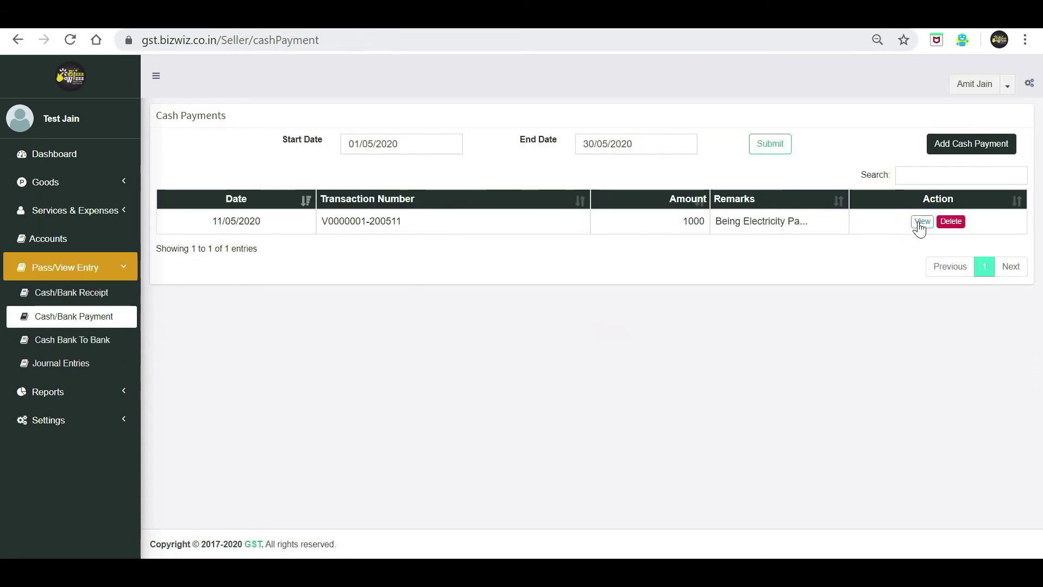
# Start a new cash/bank-to-bank entry with Cash (Cash & Bank) as the account the amount is transferred from.
pyautogui.click(77, 345)
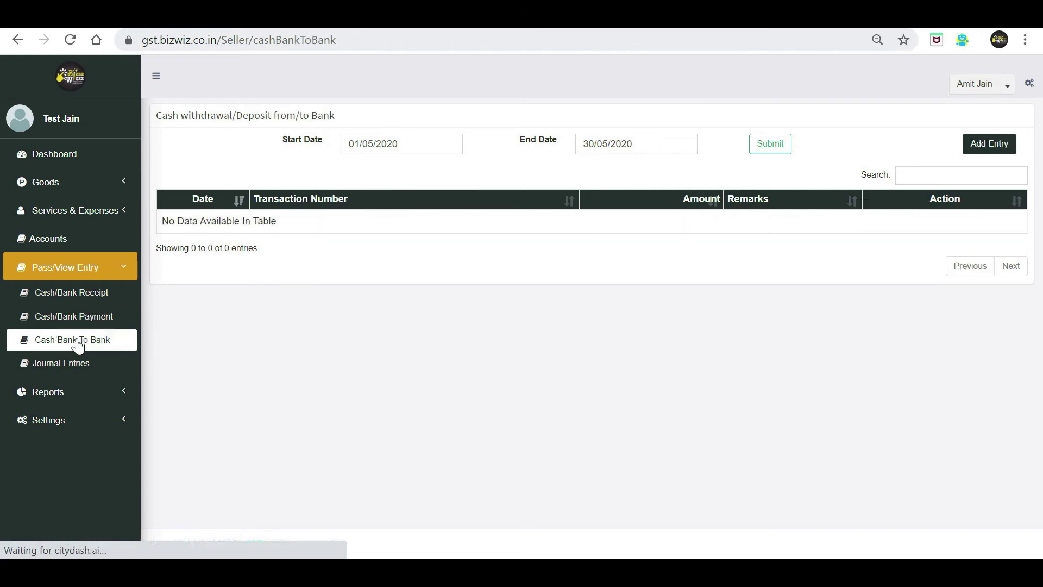
pyautogui.click(987, 146)
pyautogui.click(978, 147)
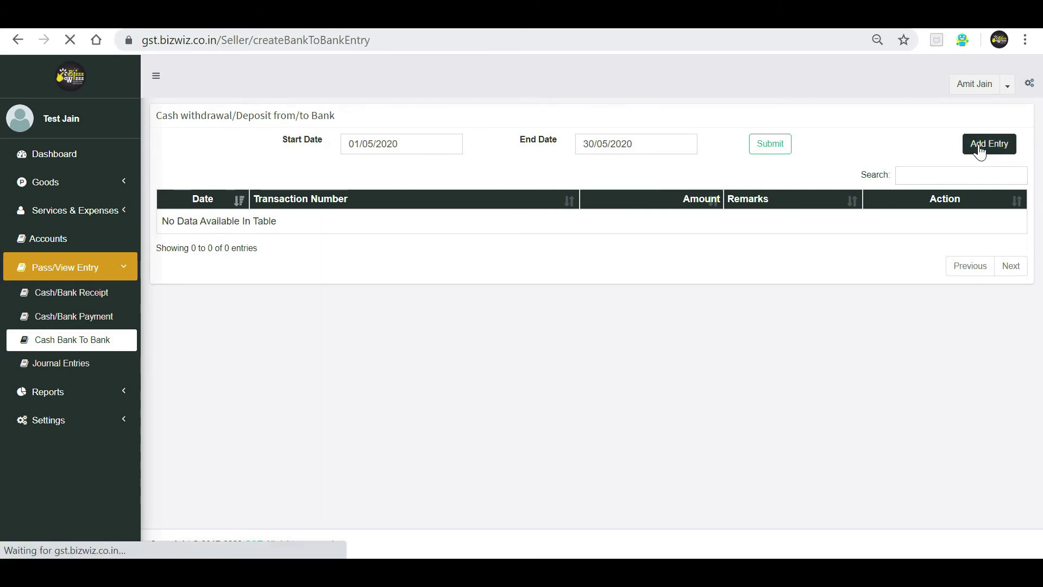
pyautogui.click(305, 190)
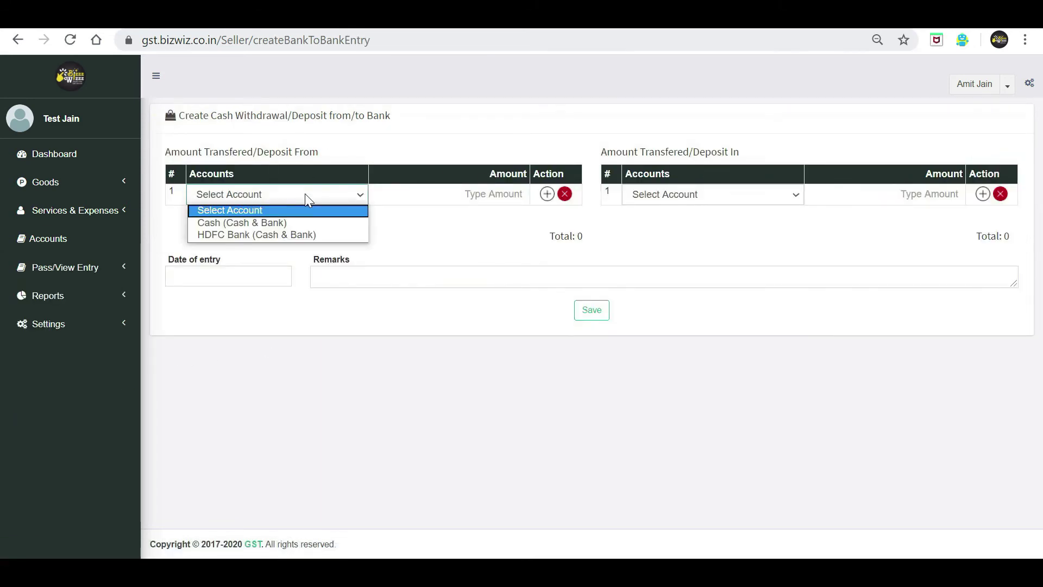
pyautogui.click(306, 195)
pyautogui.click(663, 203)
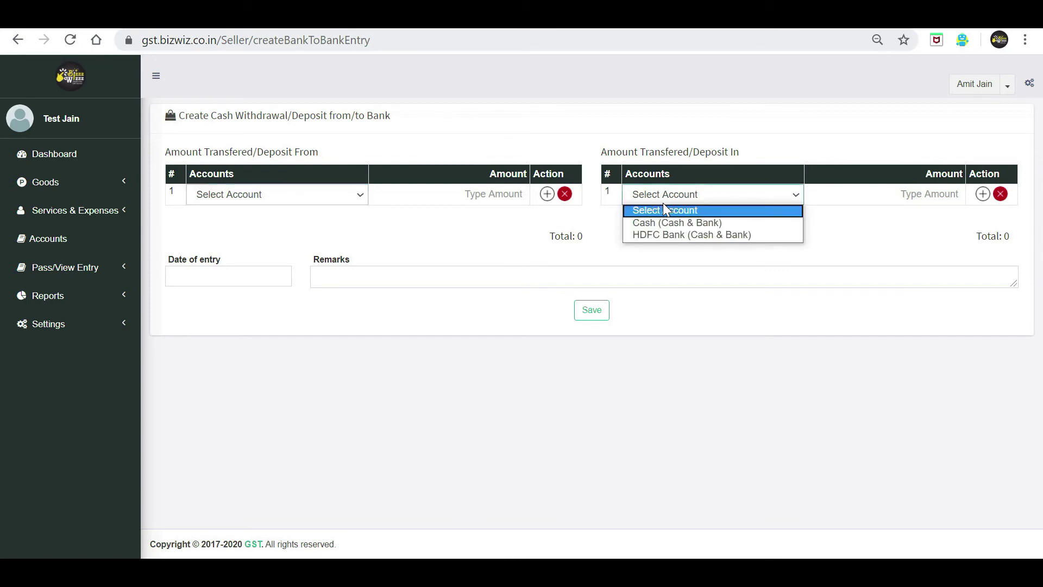
pyautogui.click(304, 199)
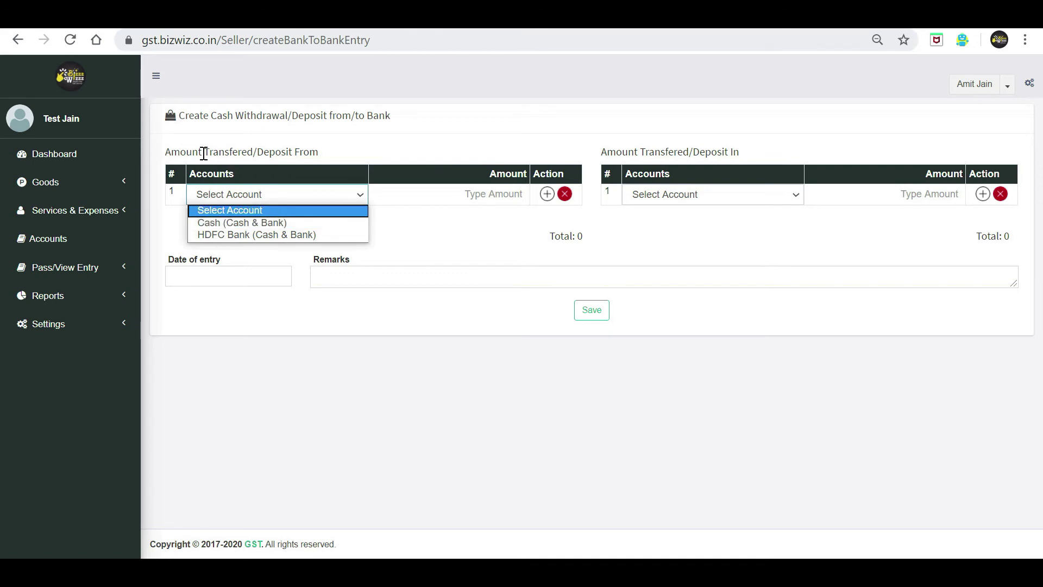
pyautogui.click(274, 223)
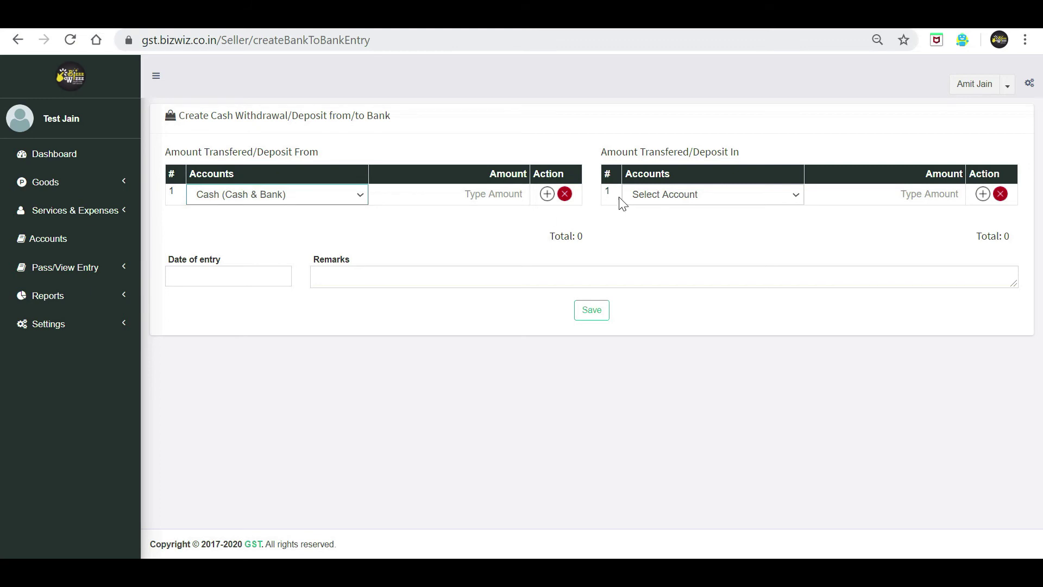
# Set the Deposit In account to HDFC Bank (Cash & Bank) and enter 10000 as both the from and in amounts.
pyautogui.click(754, 192)
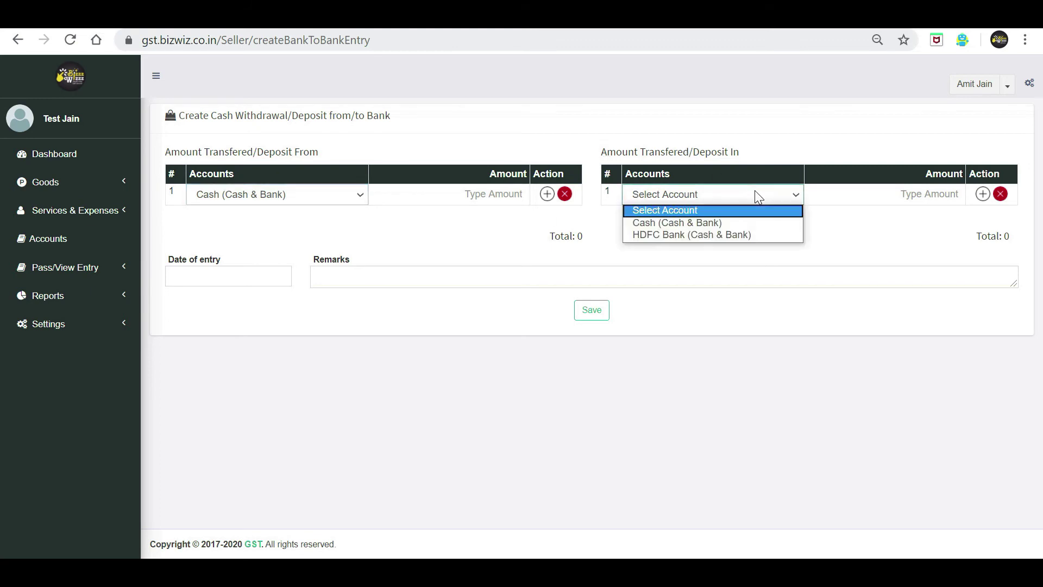
pyautogui.click(758, 234)
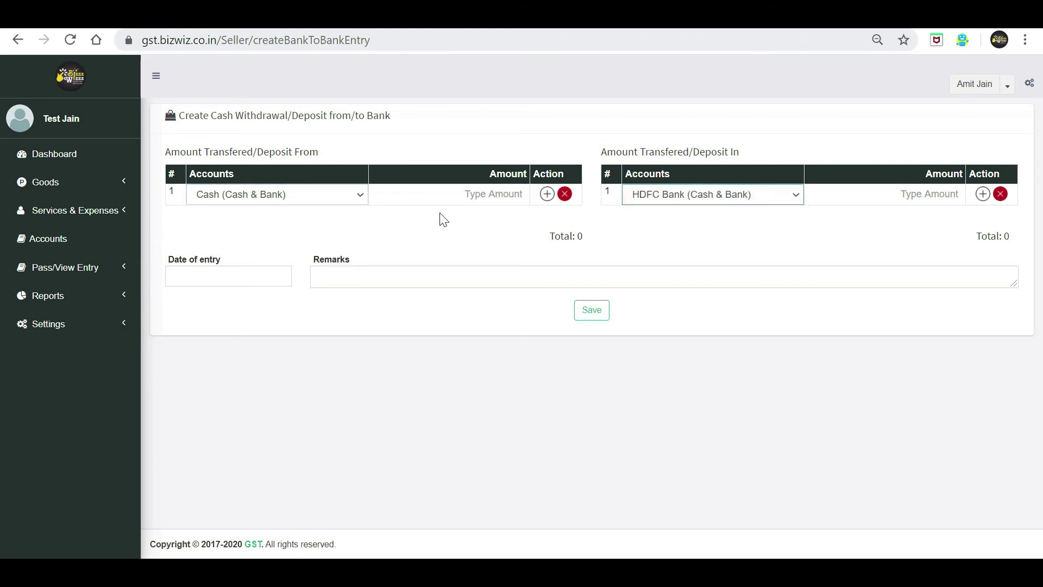
pyautogui.click(431, 191)
pyautogui.write('10000')
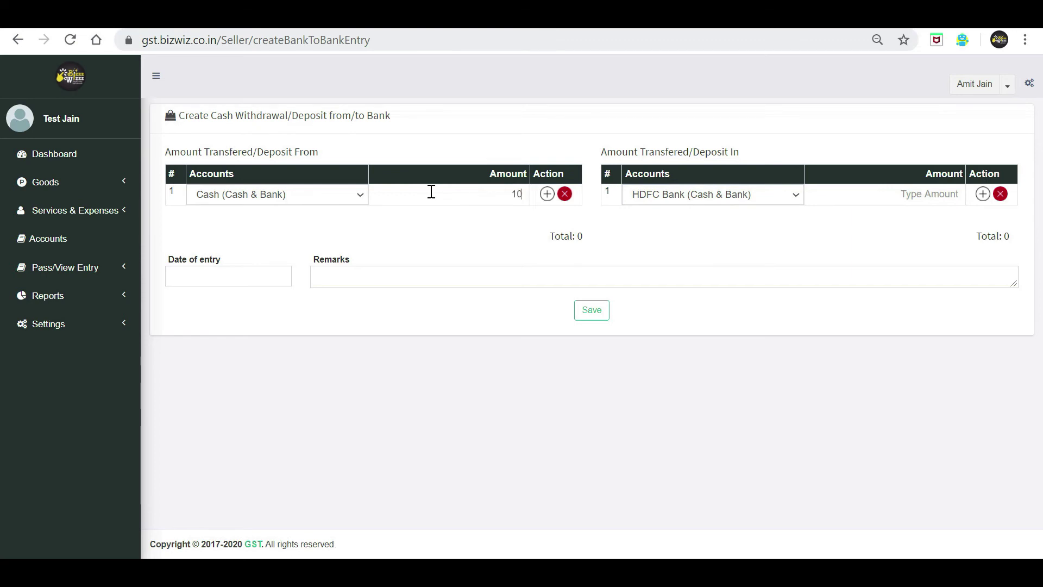
pyautogui.click(866, 195)
pyautogui.write('10000')
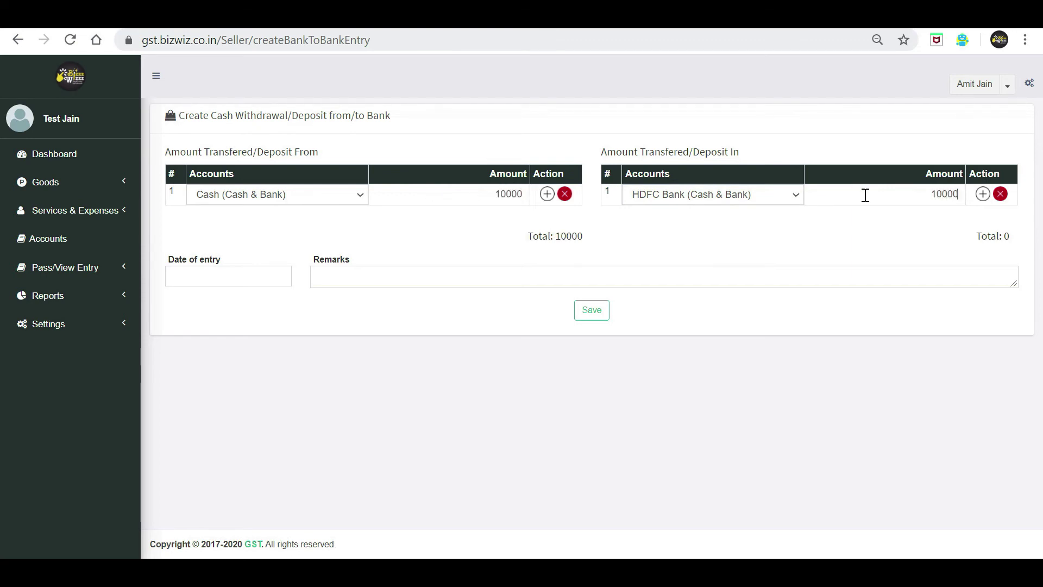
# Date the transfer 13/05/2020, add the remark "Being Amount Deposited In Bank" and save the entry.
pyautogui.click(273, 270)
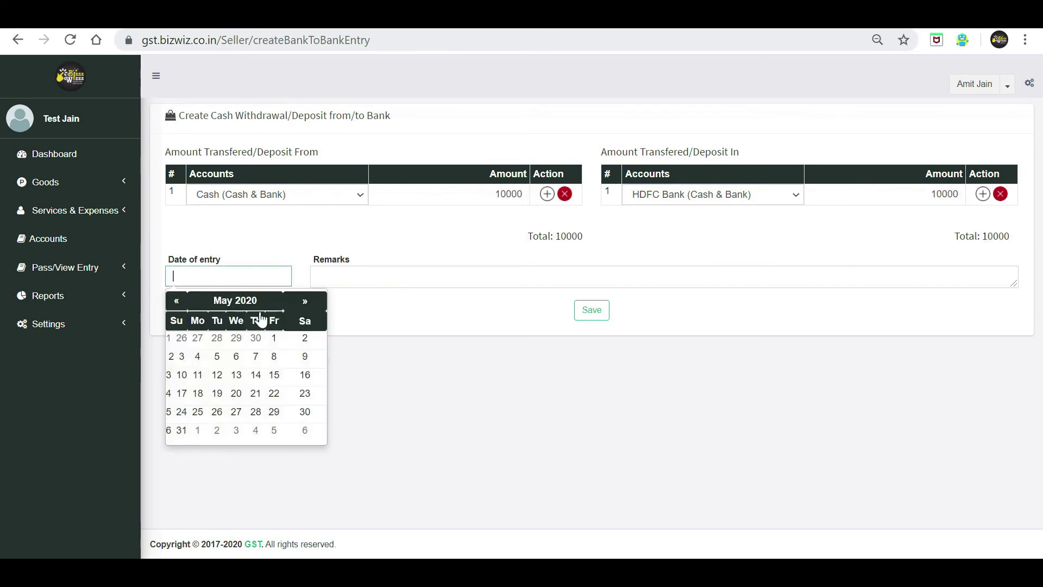
pyautogui.click(233, 372)
pyautogui.click(397, 280)
pyautogui.write('Being Amount Deposited In Bank')
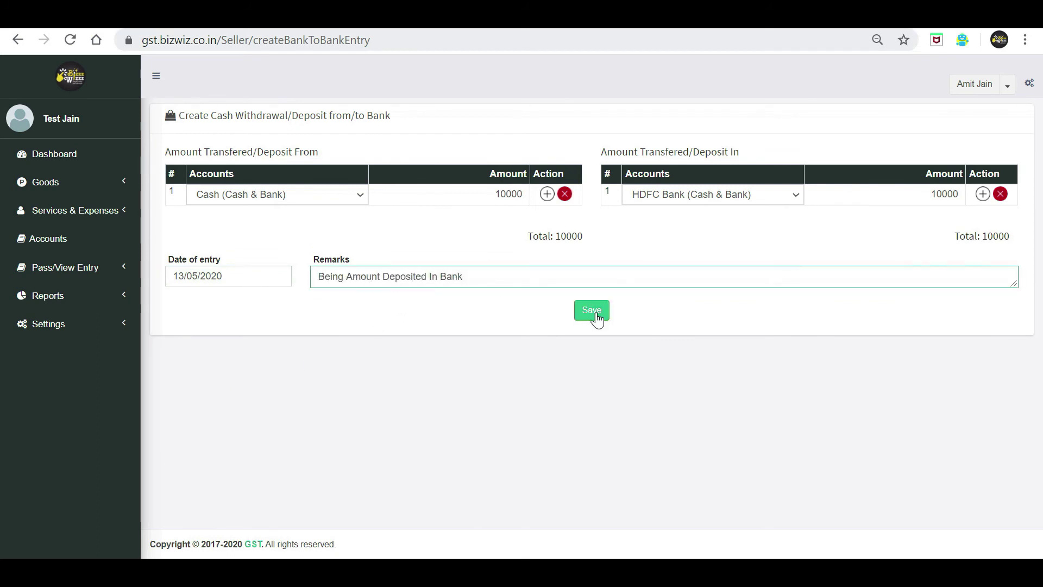
pyautogui.click(596, 320)
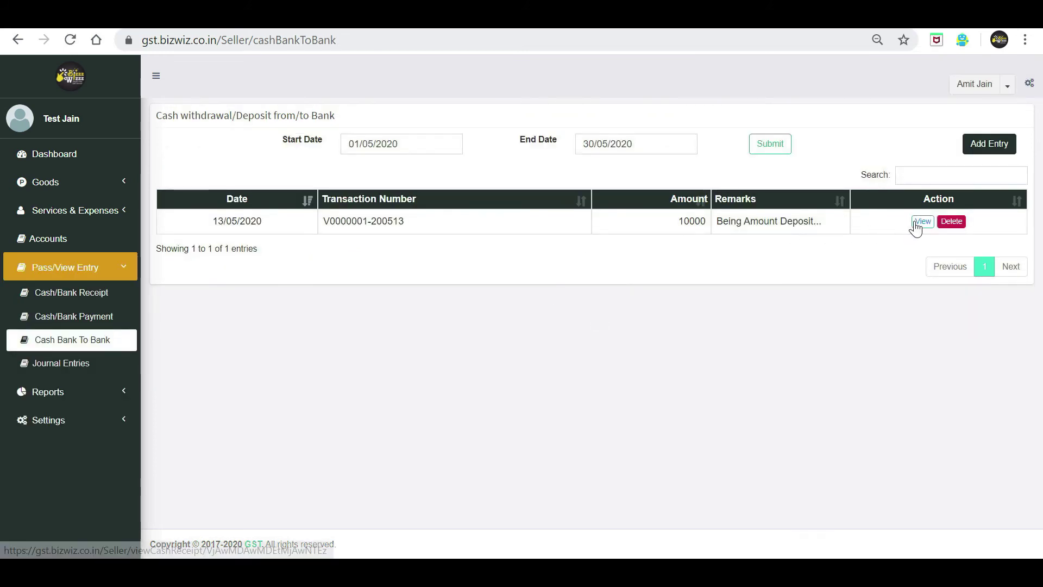
# Start a new journal entry that debits GST Payable (Taxes and Statutory Dues) with 1000.
pyautogui.click(86, 367)
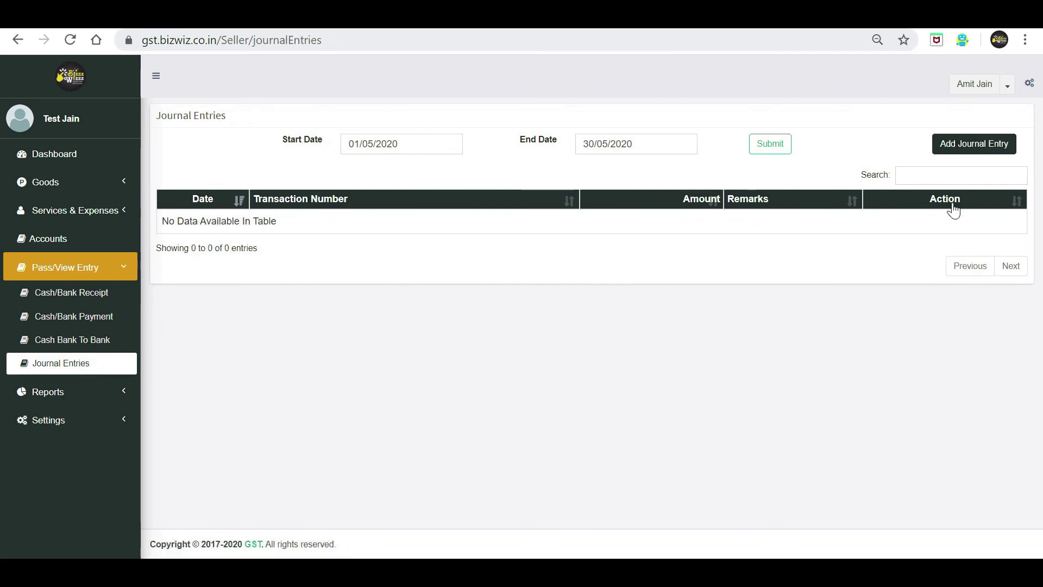
pyautogui.click(970, 147)
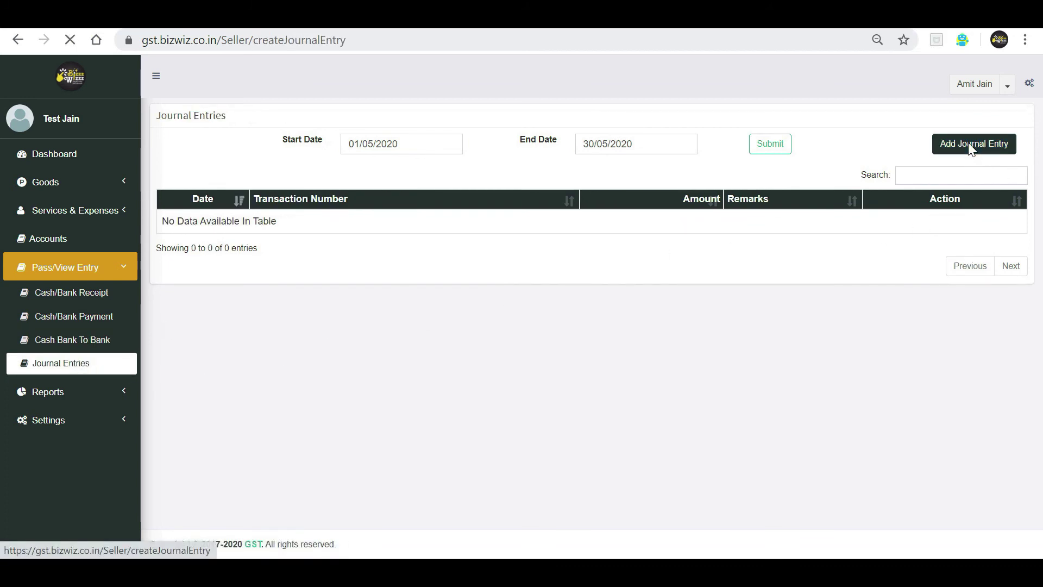
pyautogui.click(357, 202)
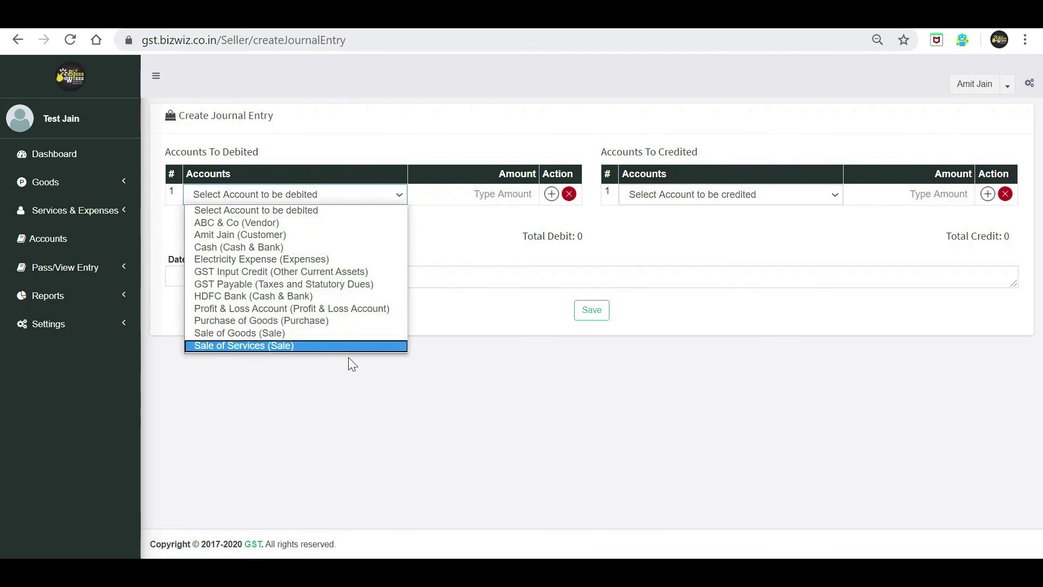
pyautogui.click(735, 197)
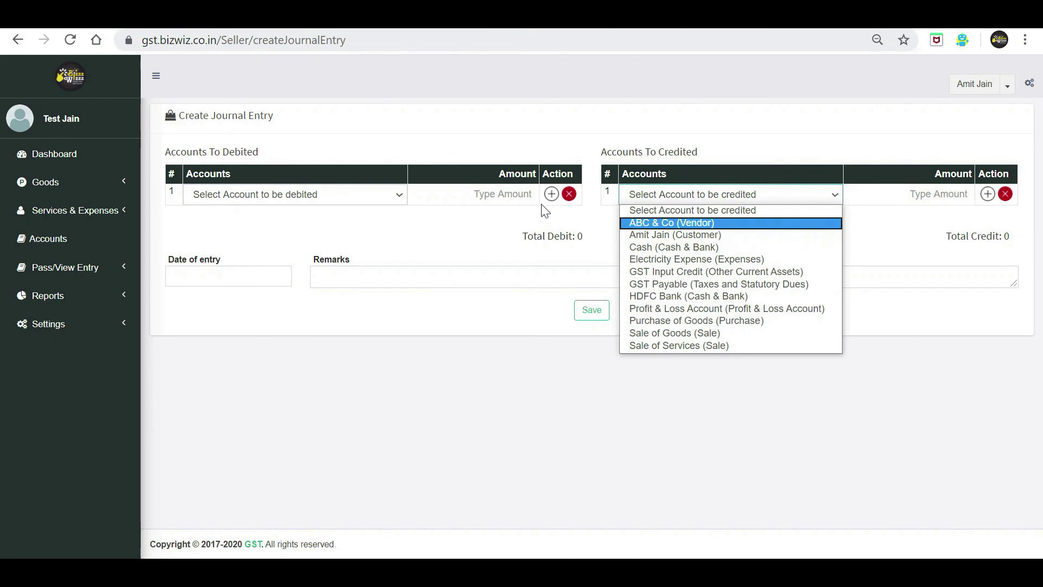
pyautogui.click(390, 197)
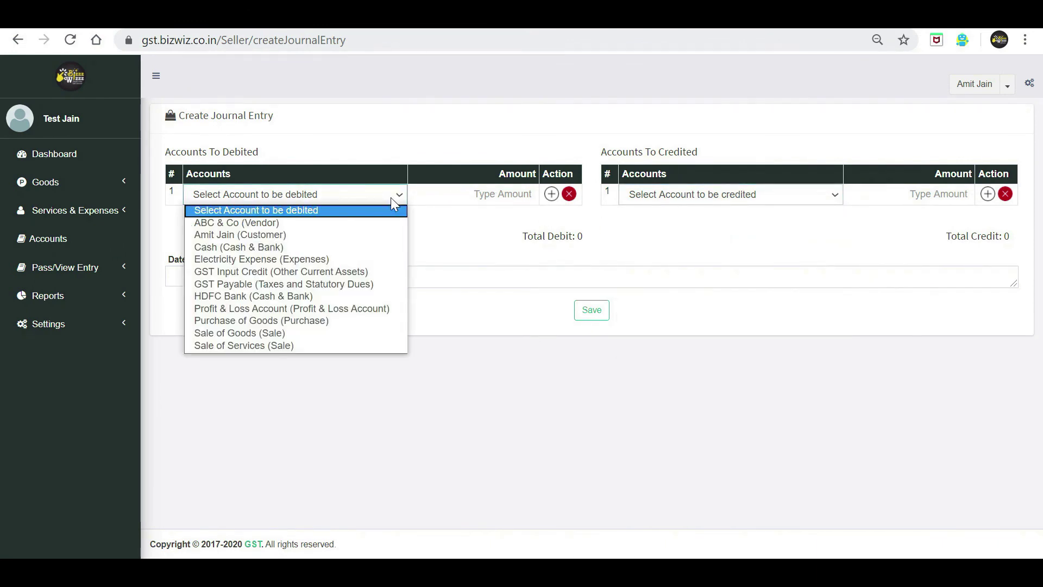
pyautogui.click(303, 292)
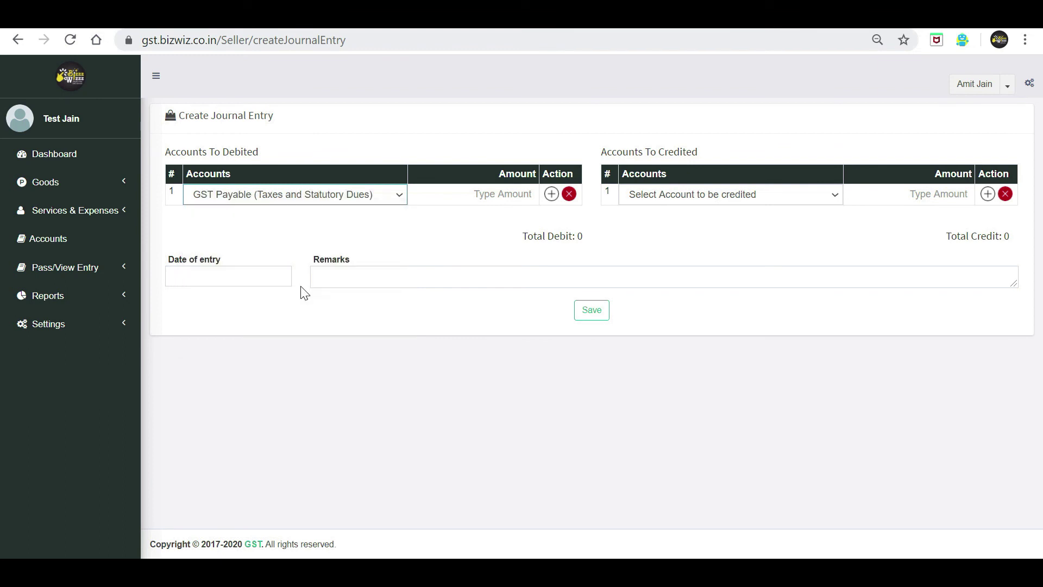
pyautogui.click(463, 202)
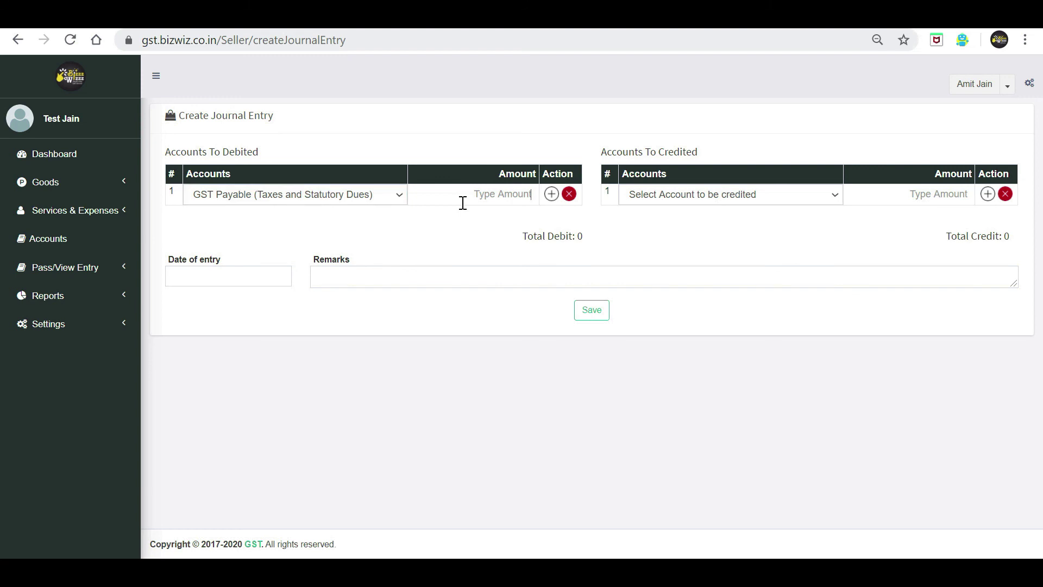
pyautogui.write('1000')
# Credit GST Input Credit (Other Current Assets) with 1000 in the journal entry.
pyautogui.click(726, 195)
pyautogui.click(729, 272)
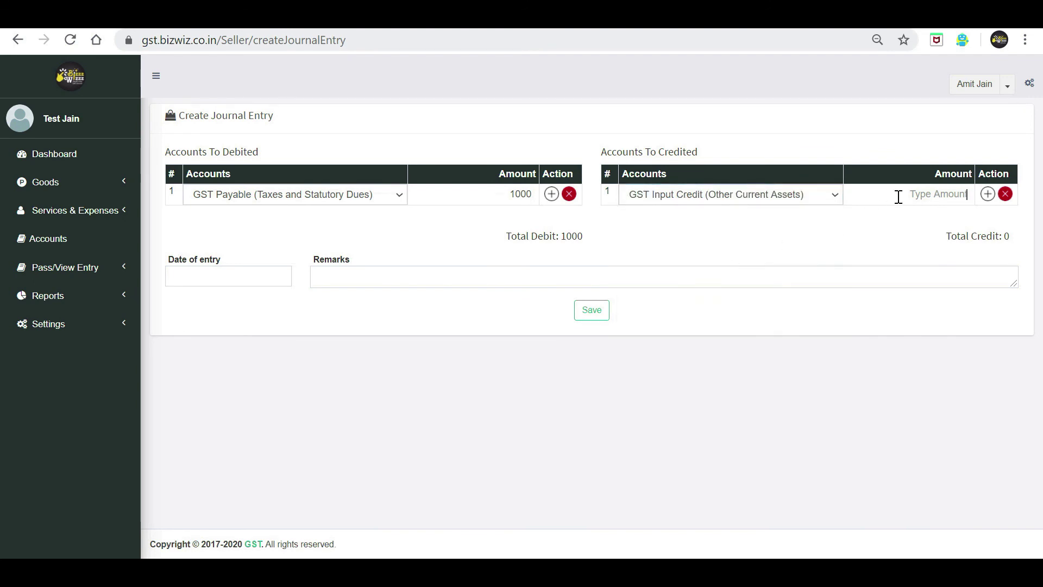
pyautogui.write('1')
pyautogui.click(761, 246)
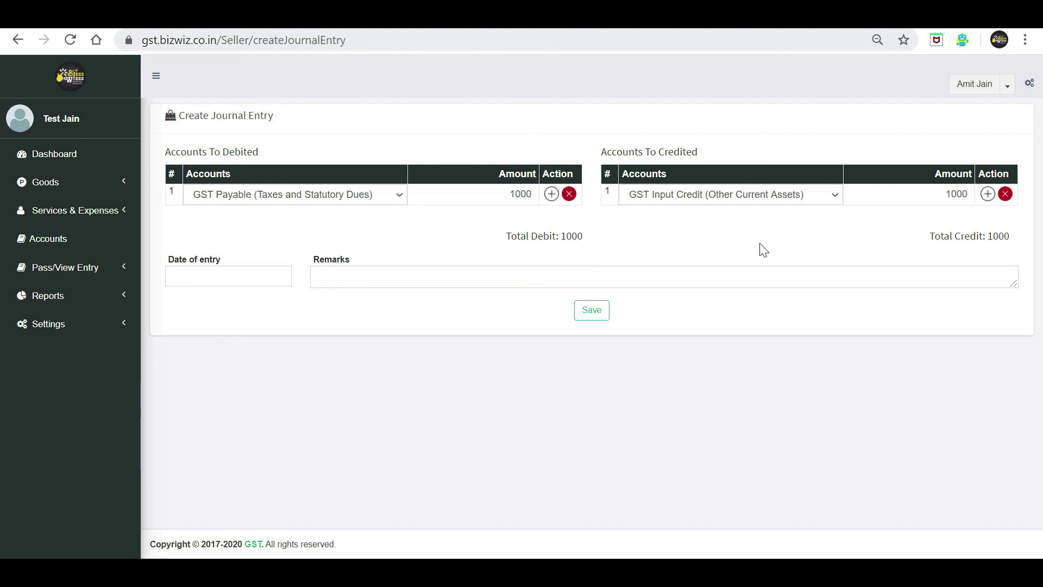
# Save the journal entry dated 19/05/2020 with the remark "Being GST Input Transferred To Output Ledger" and review it in the journal entries list.
pyautogui.click(203, 279)
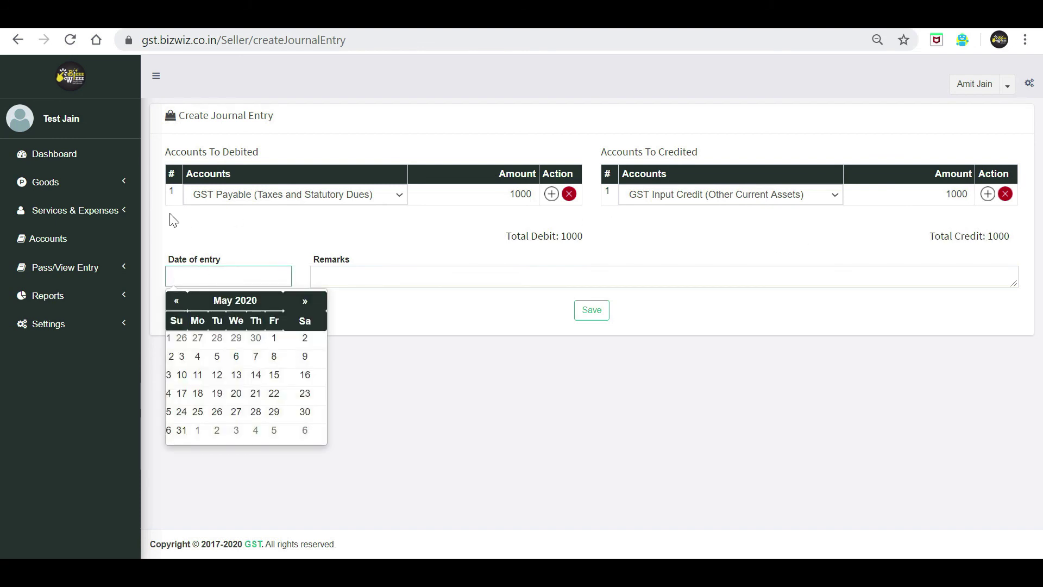
pyautogui.click(223, 392)
pyautogui.press('Tab')
pyautogui.write('Being GST Input Transferred To Output Ledger')
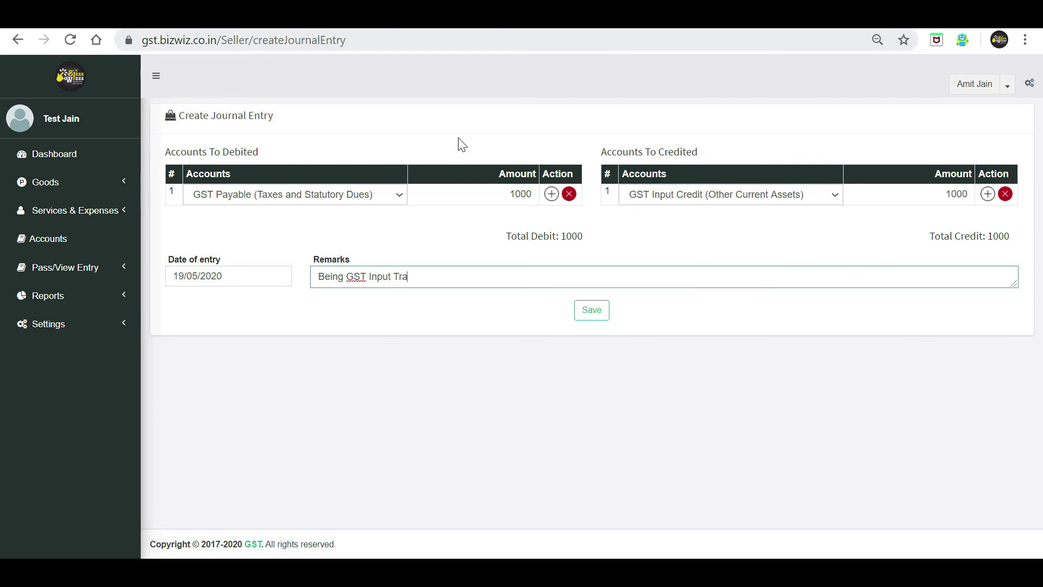
pyautogui.click(583, 320)
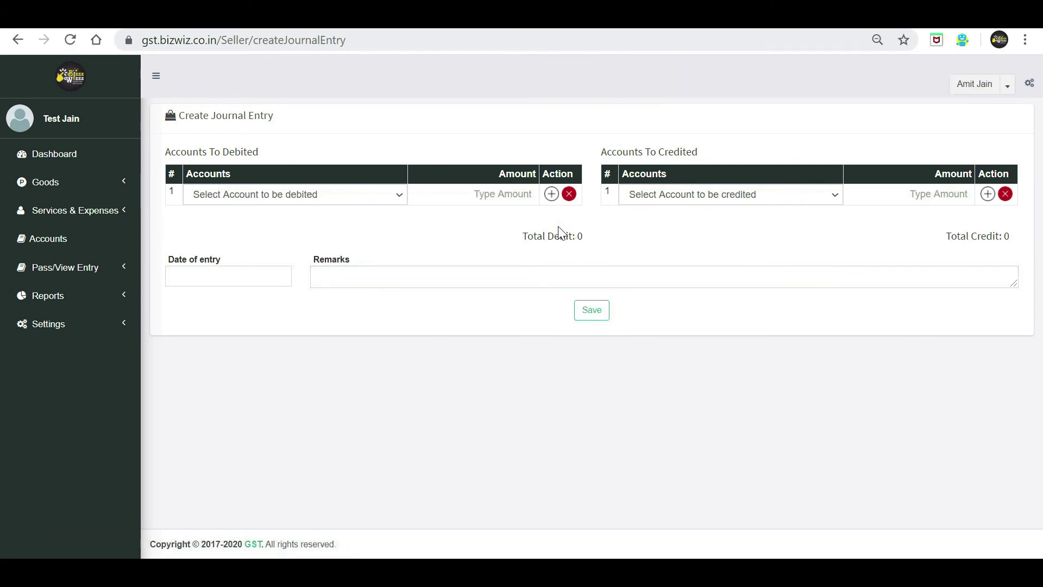
pyautogui.click(77, 270)
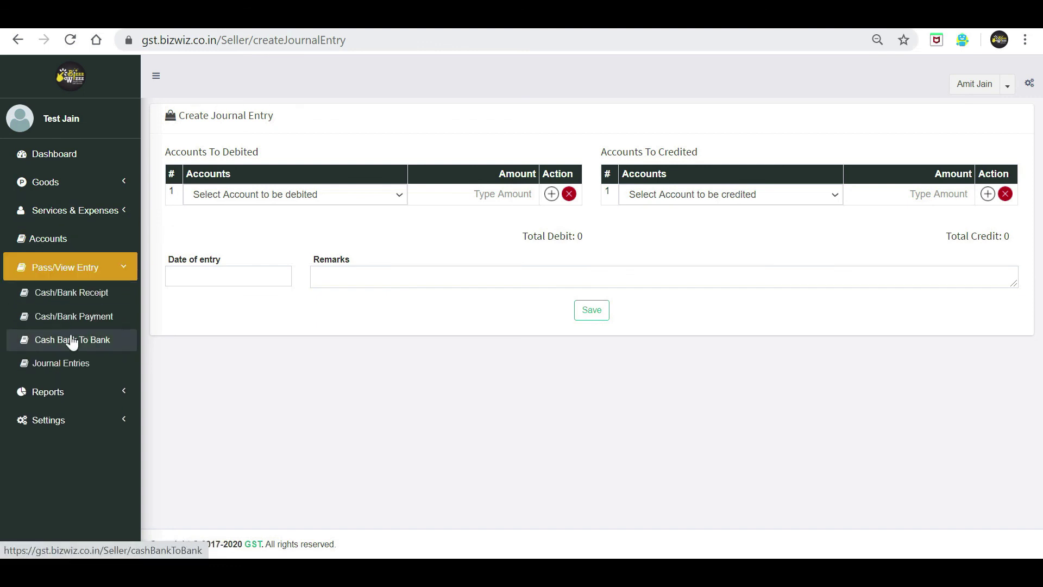
pyautogui.click(69, 370)
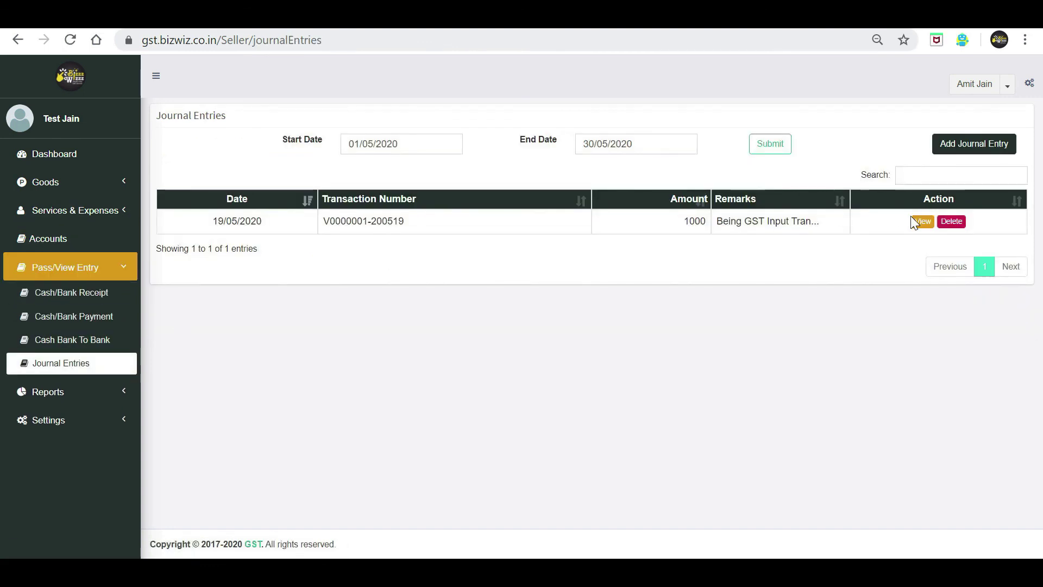